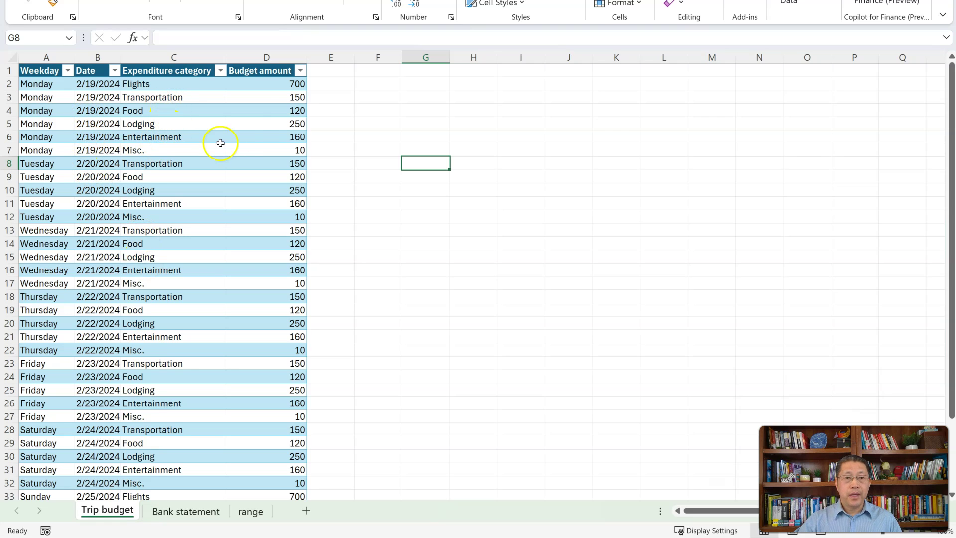
Examine the budget records on the Trip budget worksheet and the transactions on the Bank statement worksheet.
scroll(261, 172, down, 4)
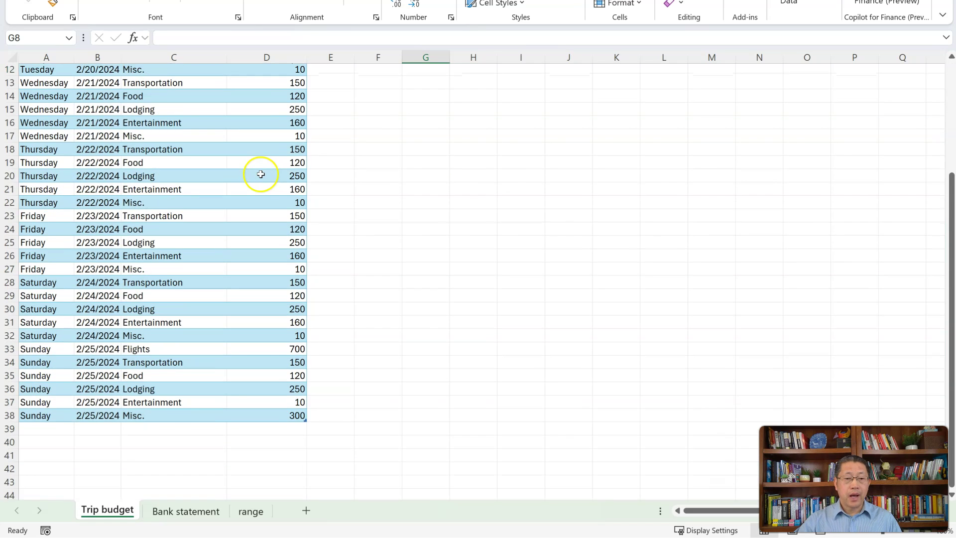
scroll(260, 174, up, 4)
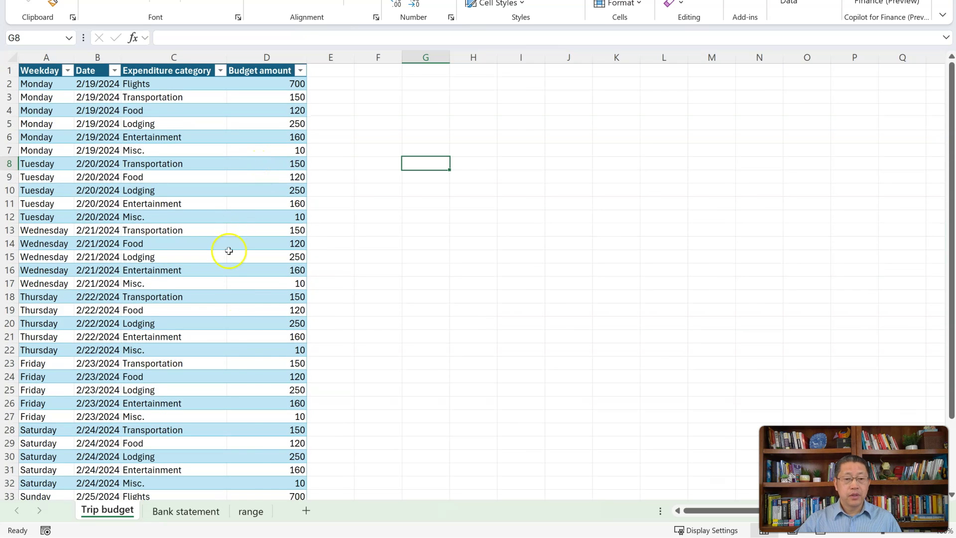
click(197, 517)
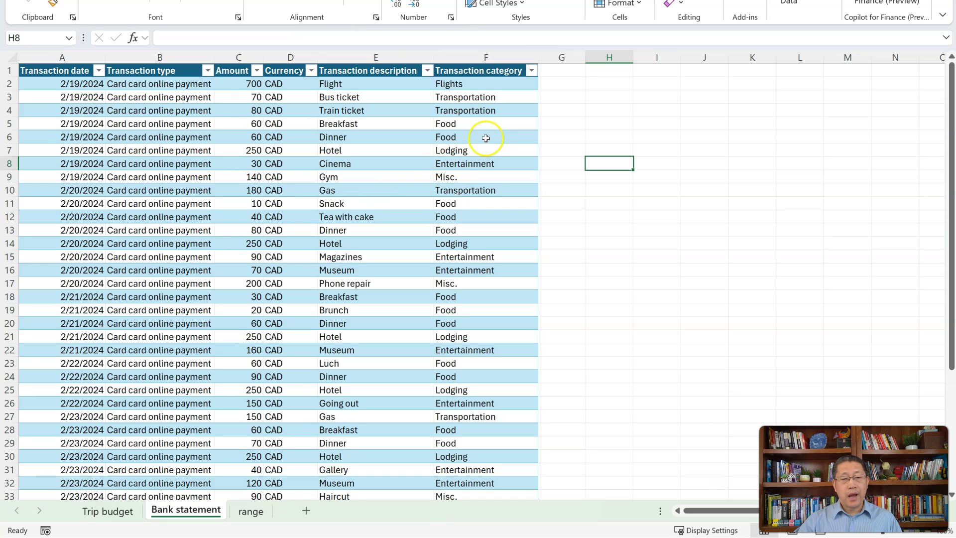
scroll(478, 217, down, 7)
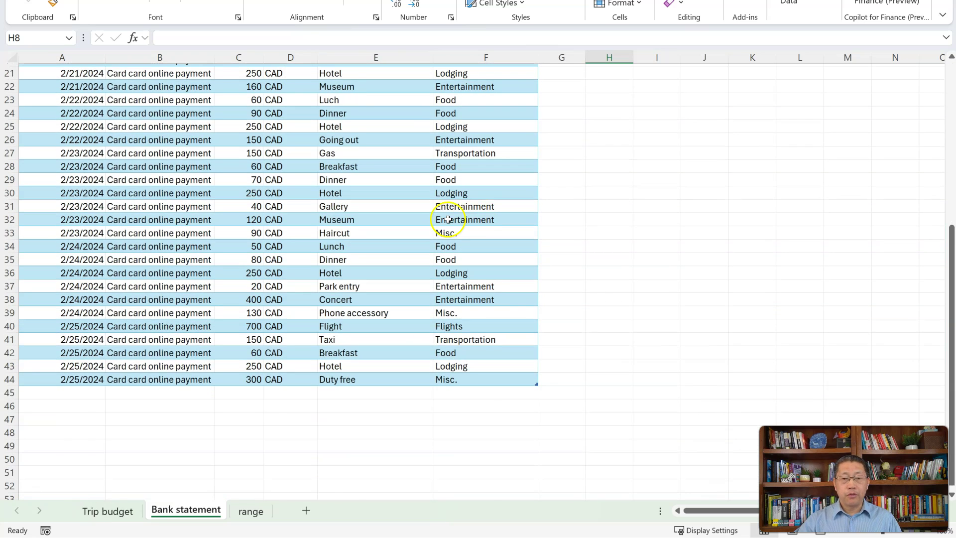
scroll(448, 220, up, 6)
scroll(447, 218, up, 1)
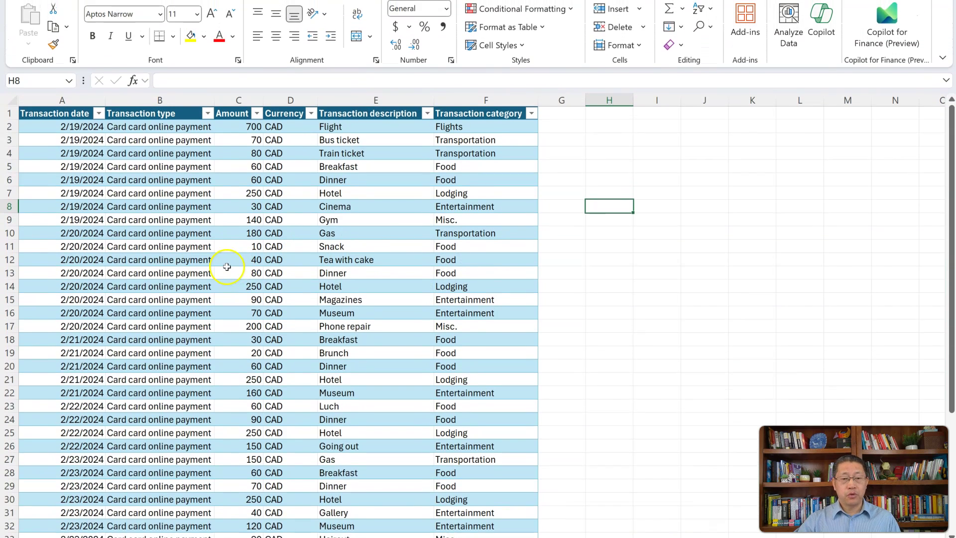
scroll(394, 358, down, 1)
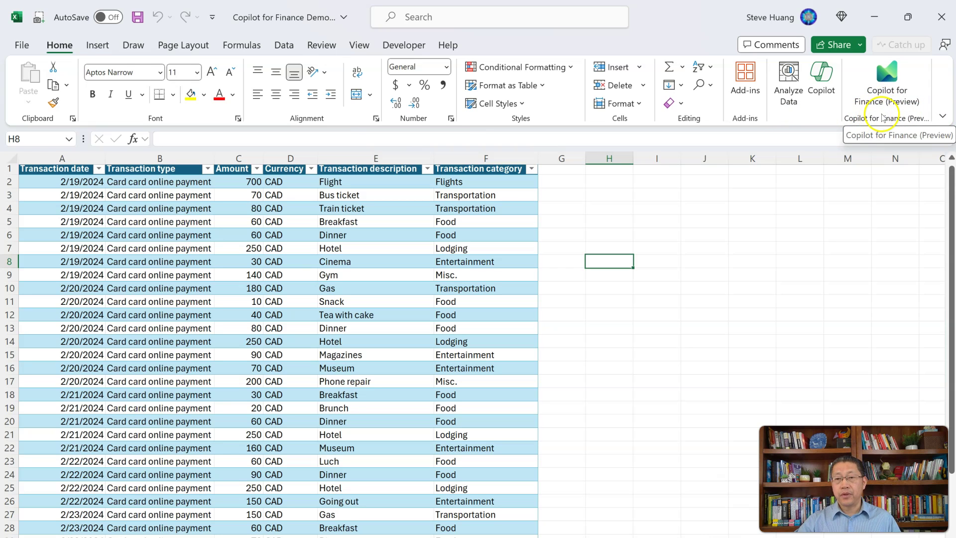
Open Copilot for Finance and check that the Bank statement and Trip budget data are formatted as tables.
click(896, 89)
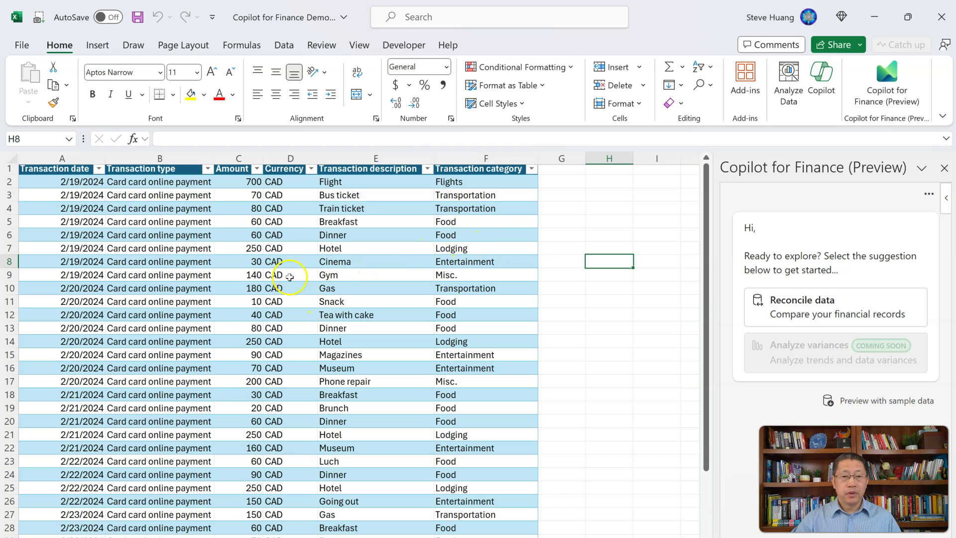
click(290, 277)
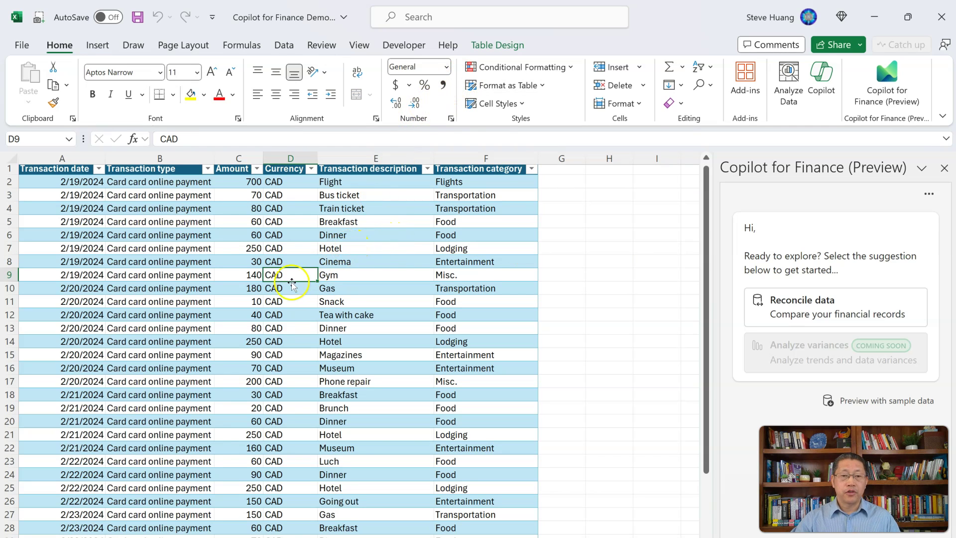
click(499, 46)
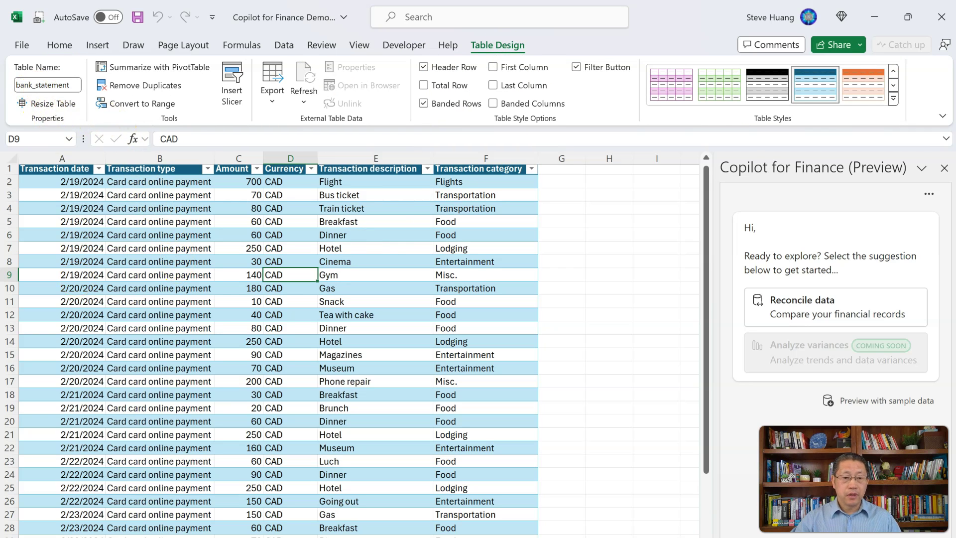
key(ctrl+Page_Down)
click(181, 369)
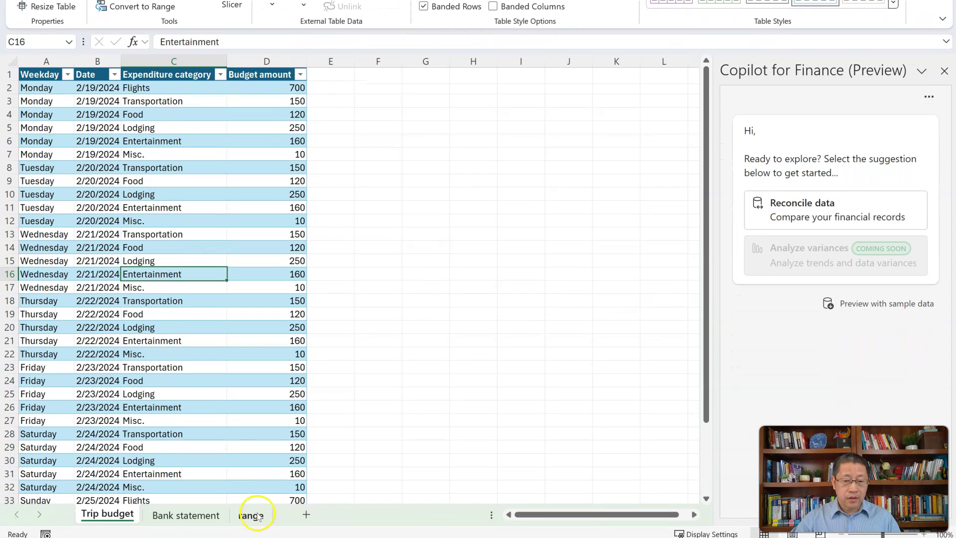
Convert the transaction data in A1:F44 on the range worksheet into a table with headers.
click(255, 515)
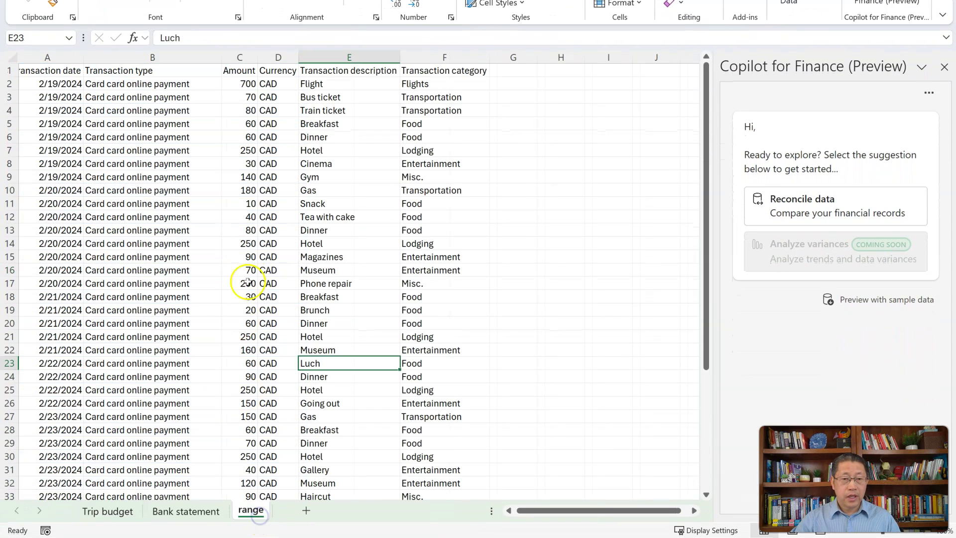
click(255, 231)
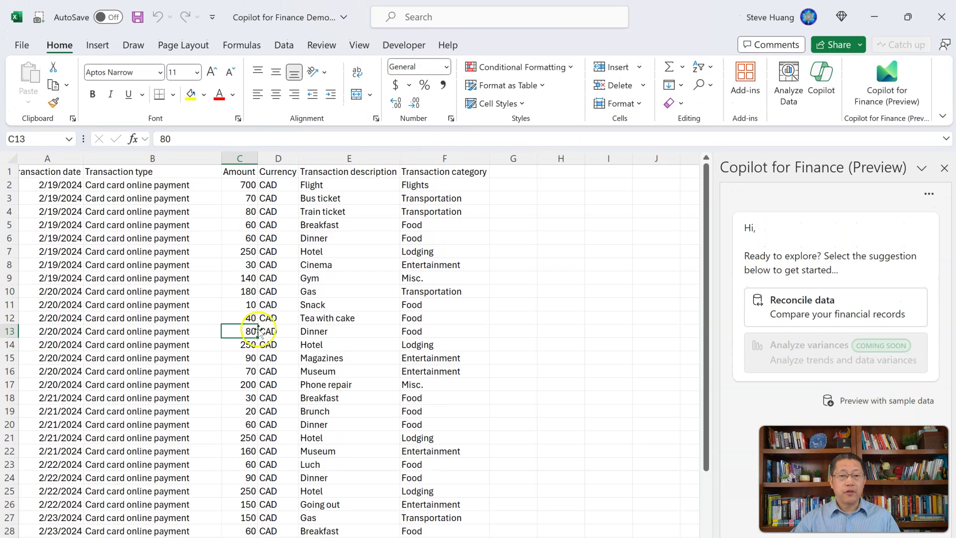
click(96, 45)
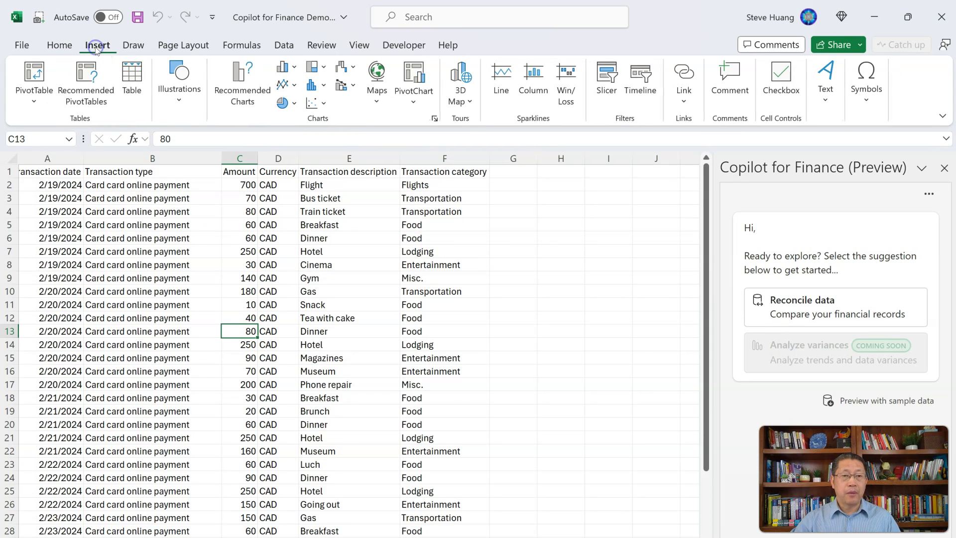
click(132, 78)
click(232, 225)
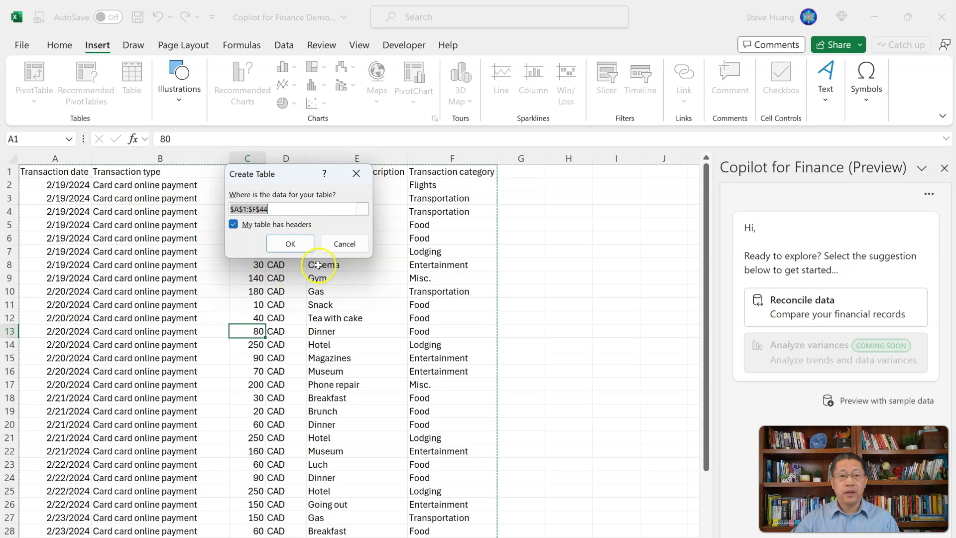
click(290, 243)
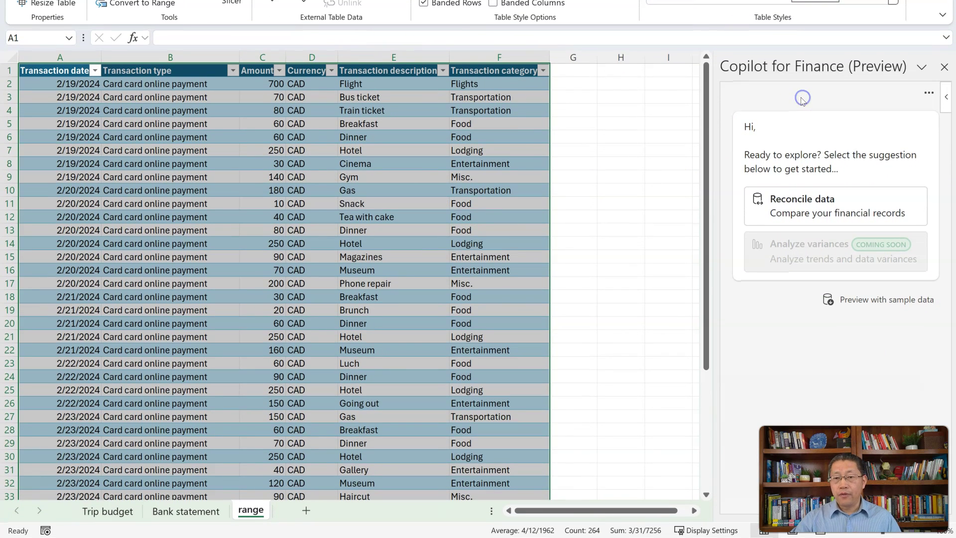
Start reconciling trip_budget on the Trip budget worksheet with bank_statement on the Bank statement worksheet, and open the column types available for adding.
click(799, 202)
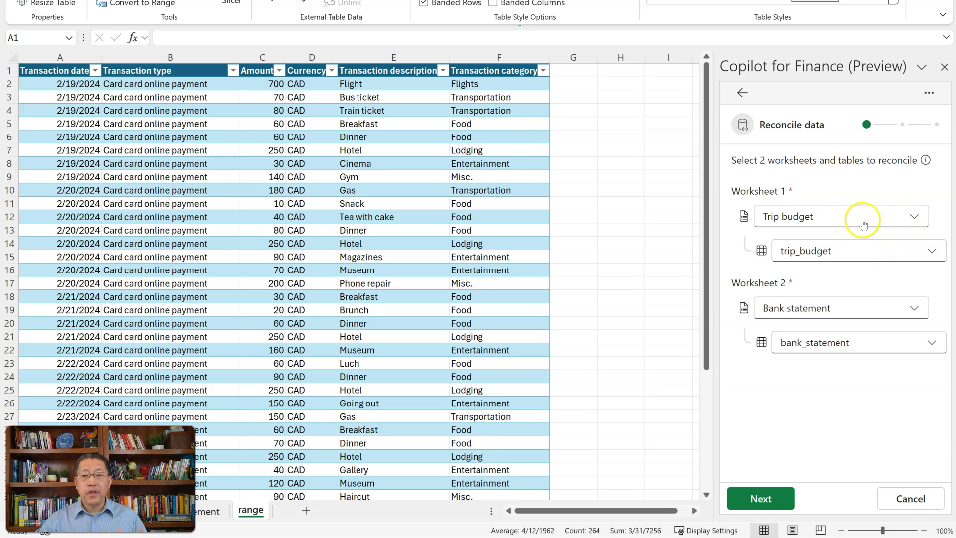
click(931, 251)
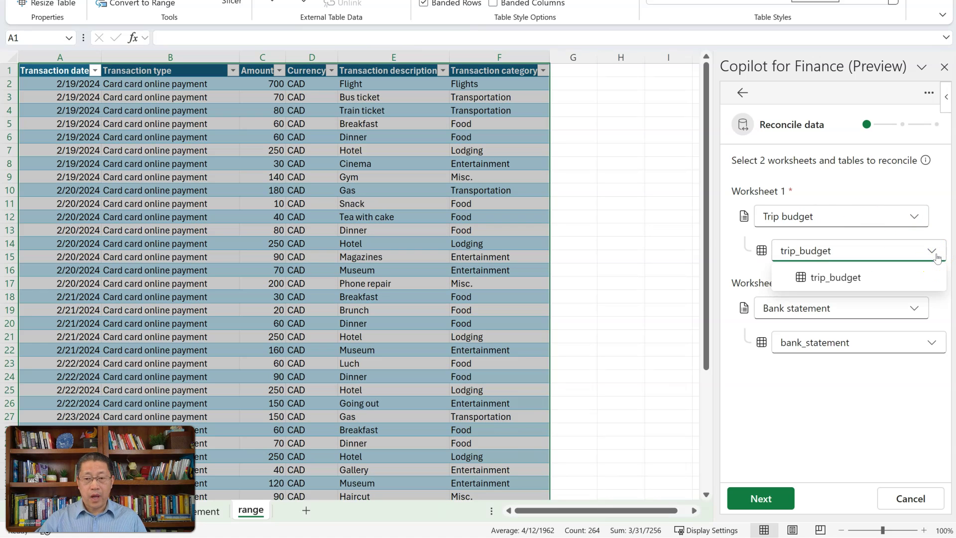
click(879, 278)
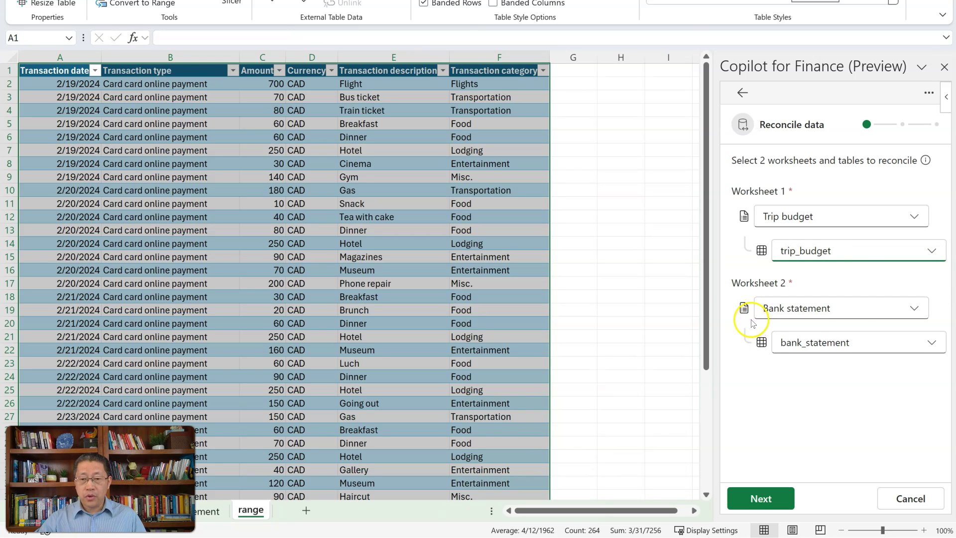
click(912, 321)
click(890, 357)
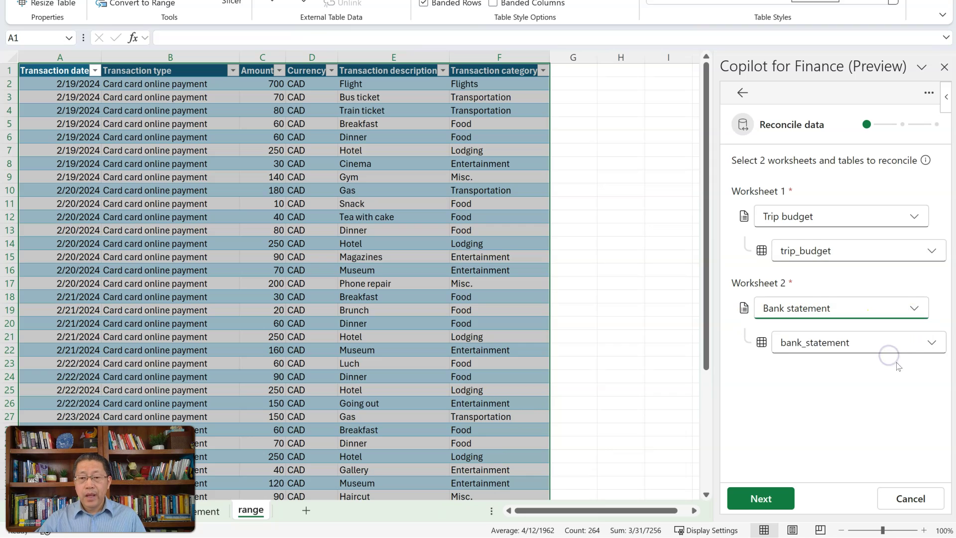
click(929, 344)
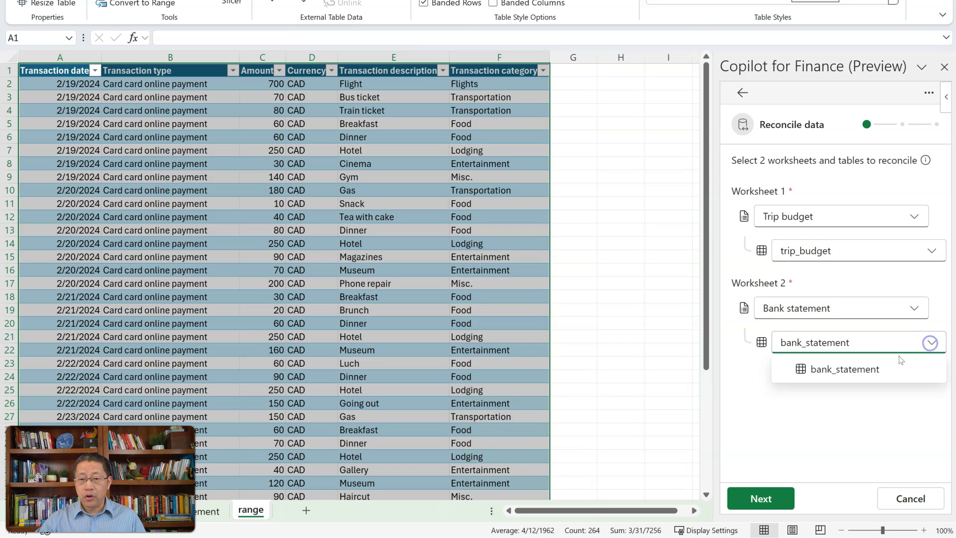
click(868, 369)
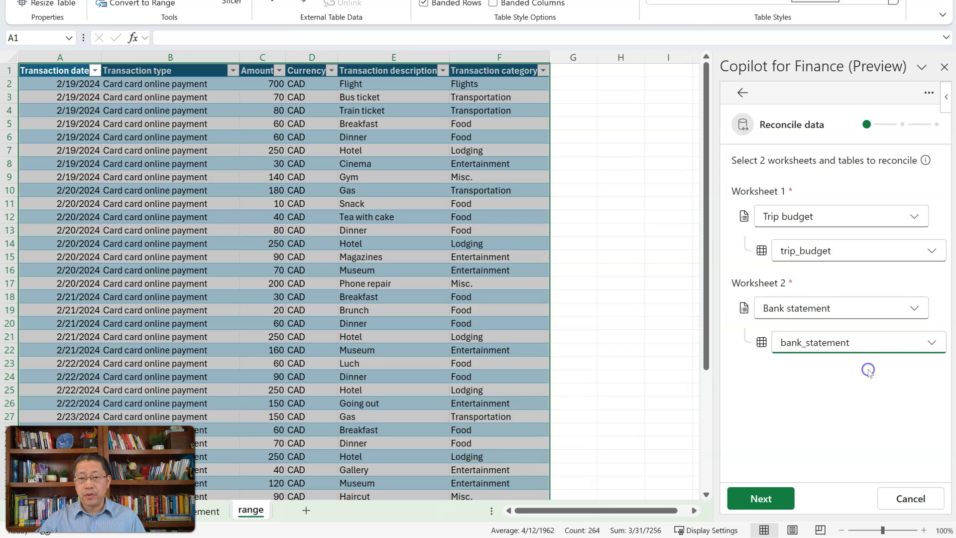
click(762, 500)
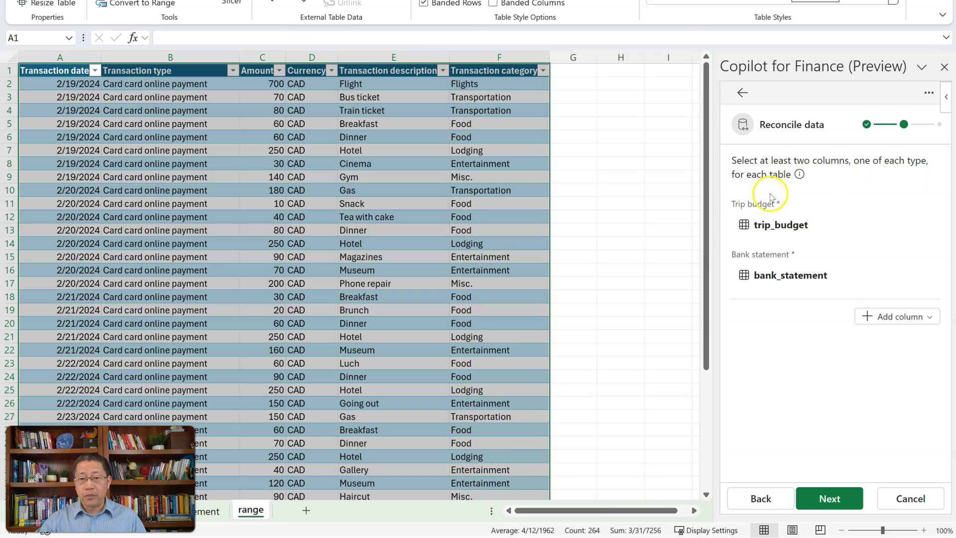
click(884, 319)
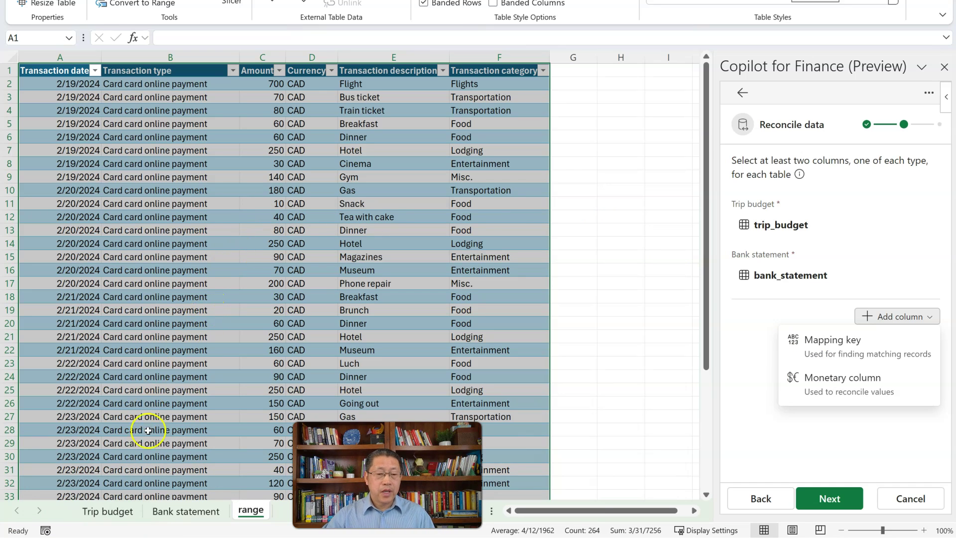
Inspect the Date and Budget amount columns on Trip budget and the Transaction date and Transaction category columns on Bank statement.
click(114, 513)
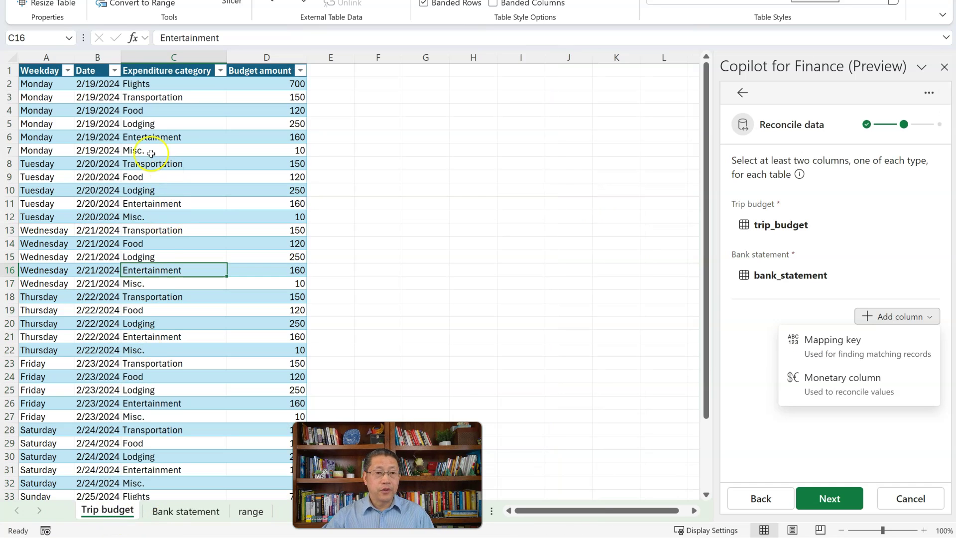
click(94, 58)
ctrl+click(266, 57)
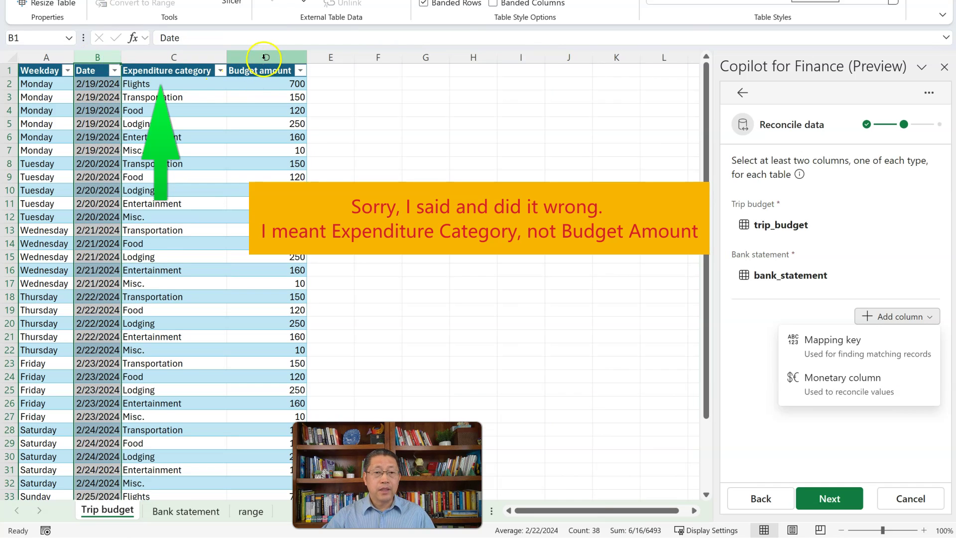
ctrl+click(265, 58)
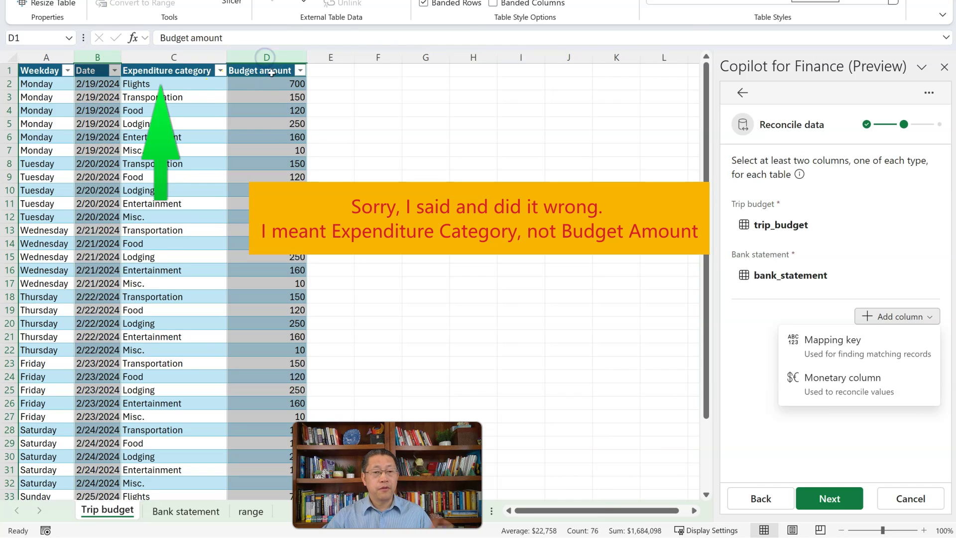
click(184, 512)
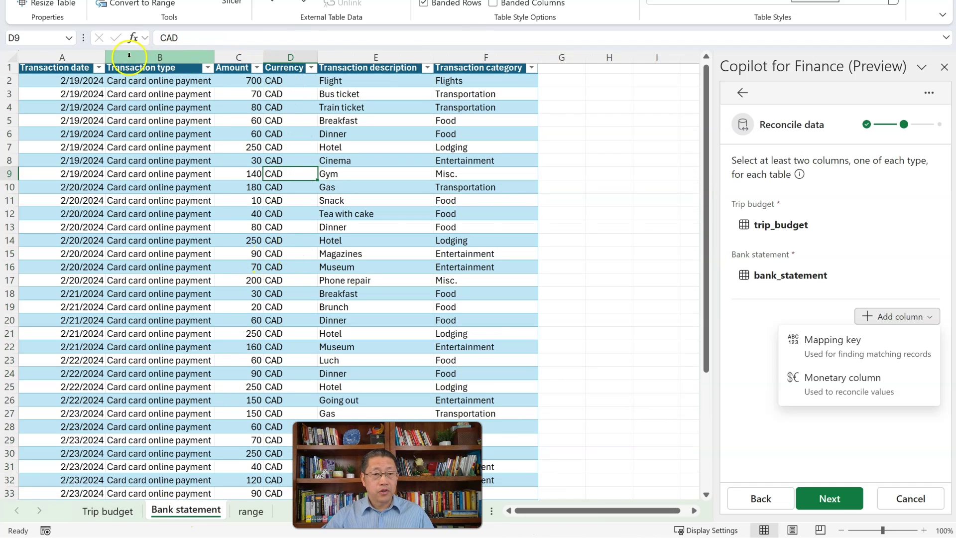
click(77, 58)
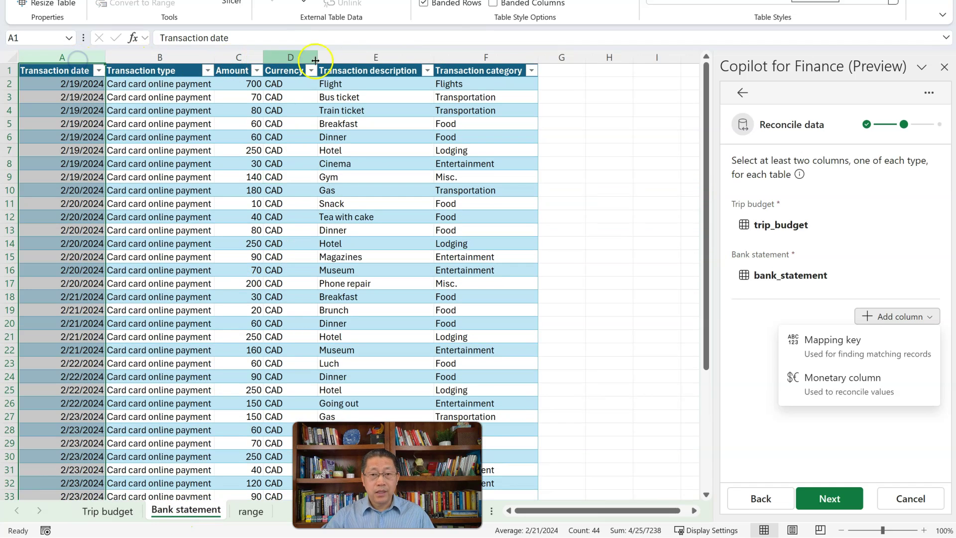
ctrl+click(493, 58)
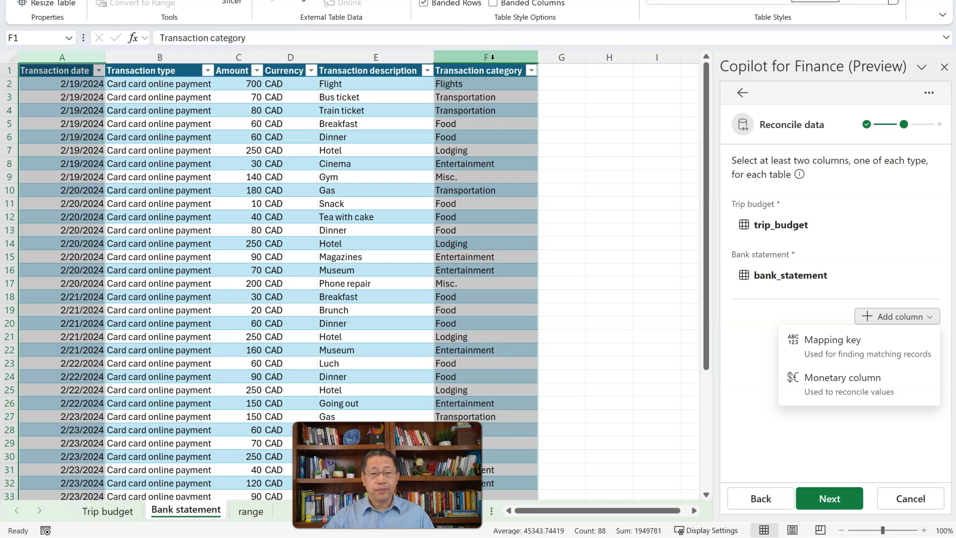
click(486, 111)
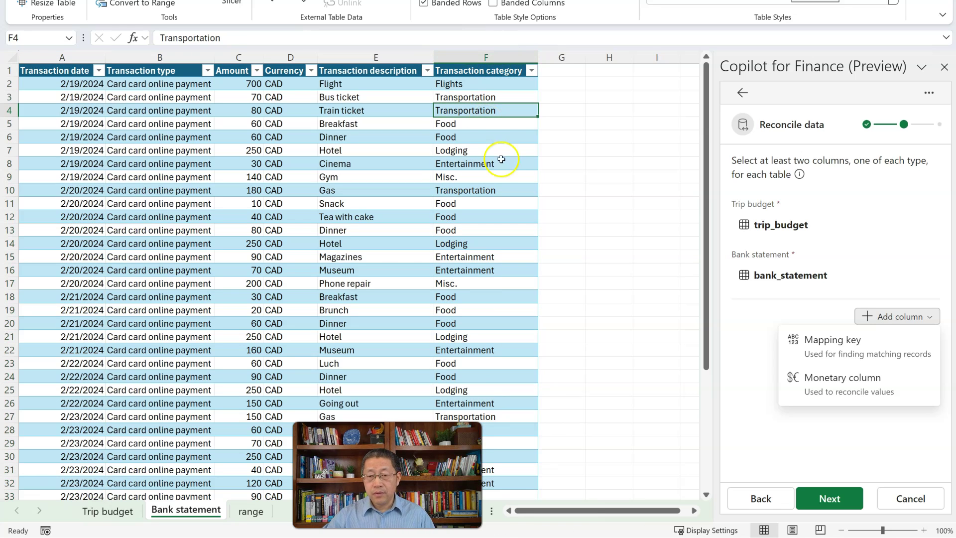
Add a mapping key that matches Date in trip_budget with Transaction date in bank_statement.
click(840, 348)
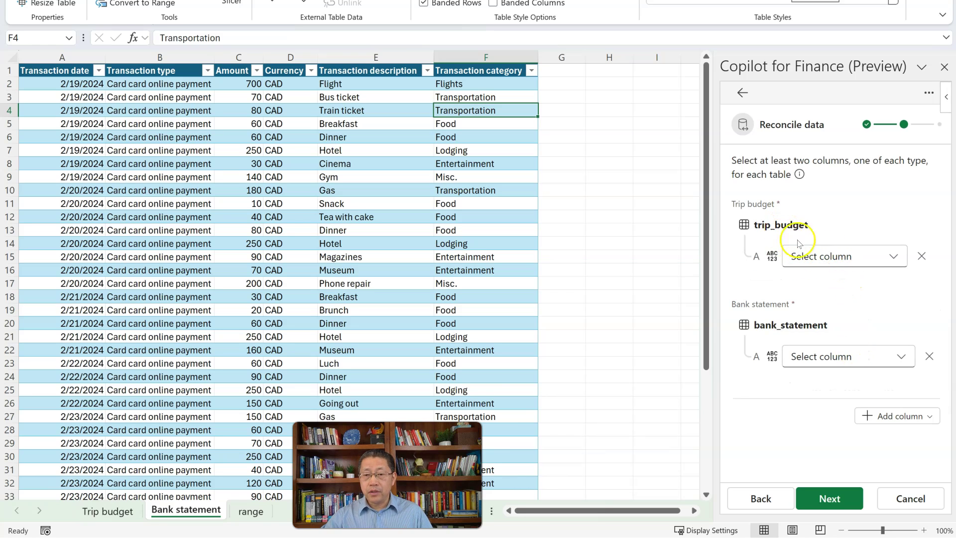
click(896, 256)
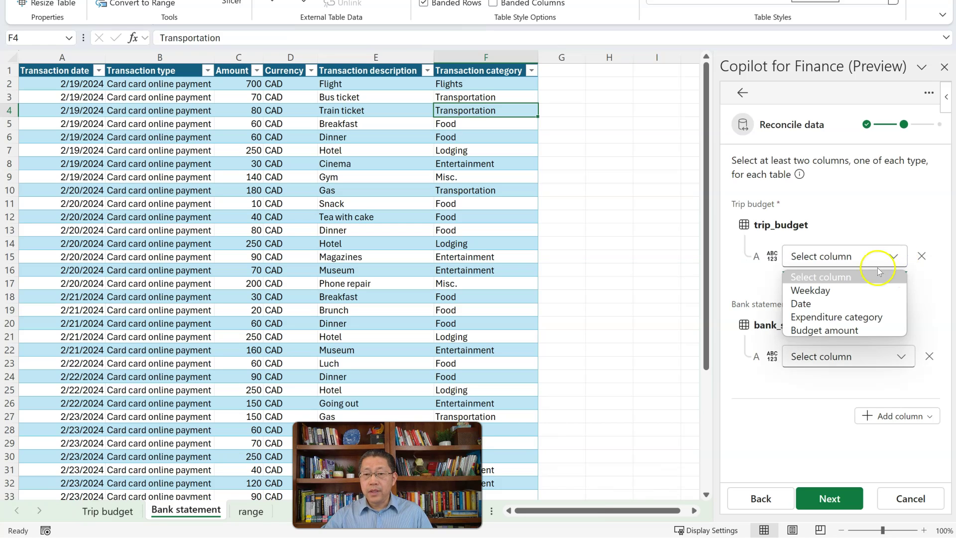
click(853, 302)
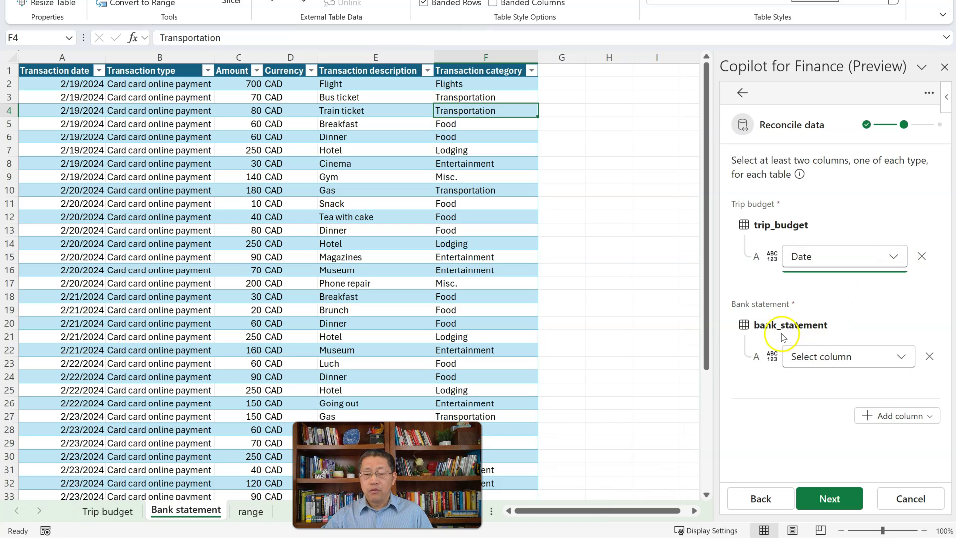
click(901, 356)
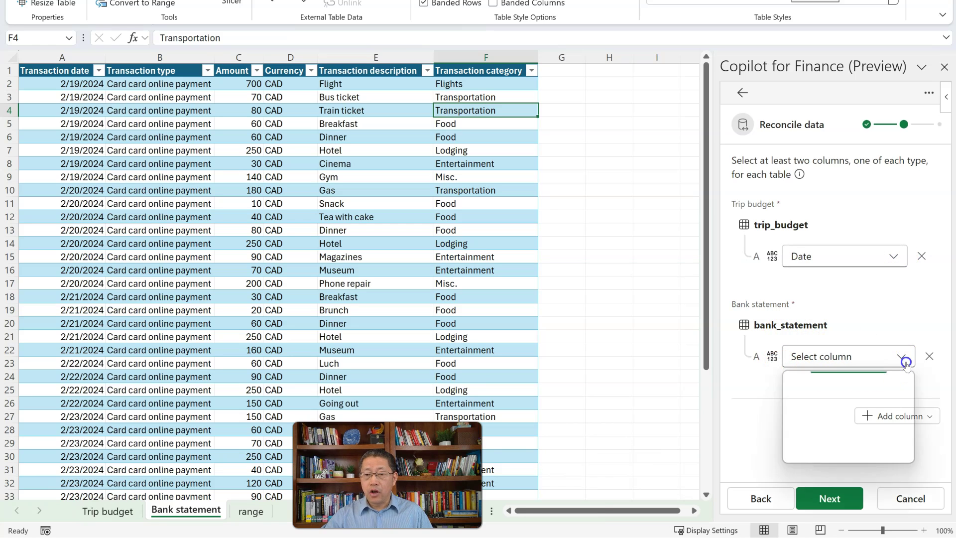
click(883, 391)
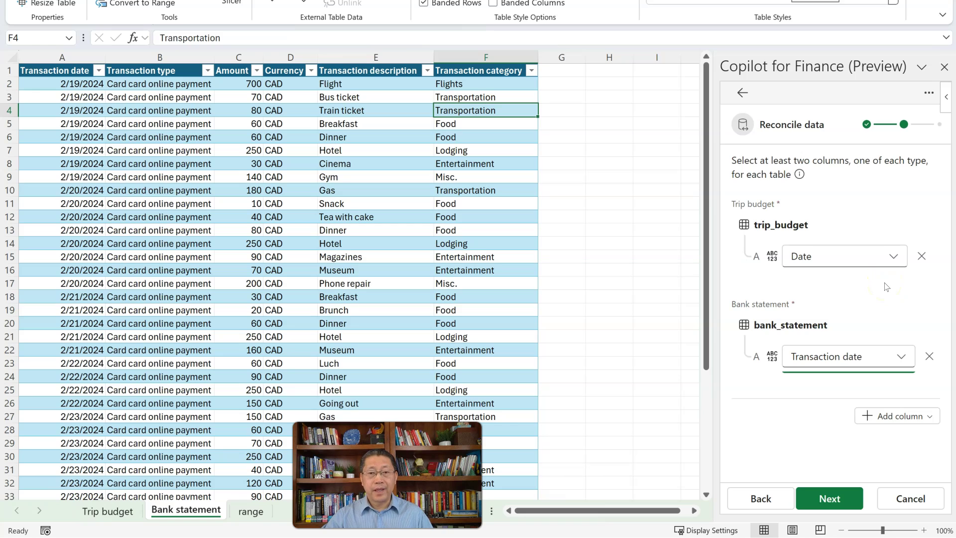
Add a second mapping key that matches Expenditure category in trip_budget with Transaction category in bank_statement.
click(881, 417)
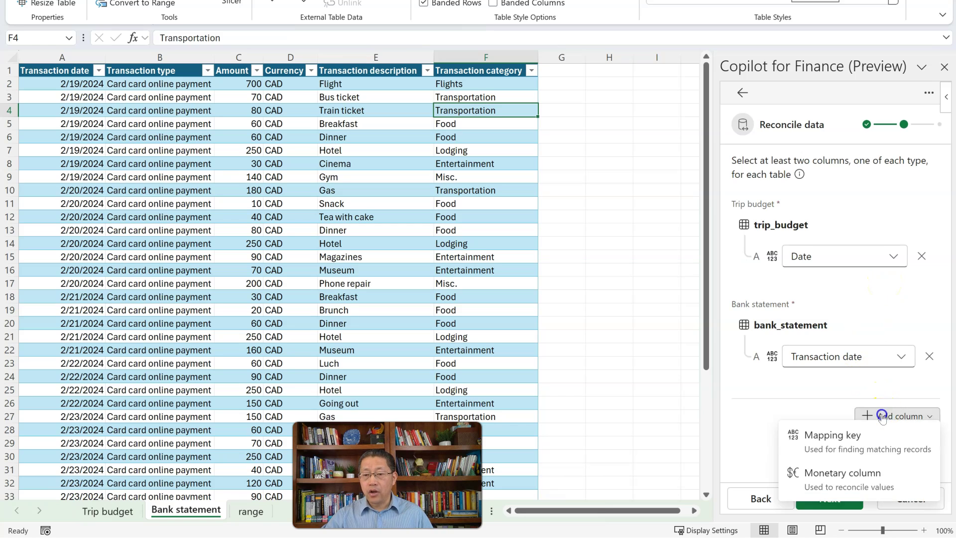
click(849, 441)
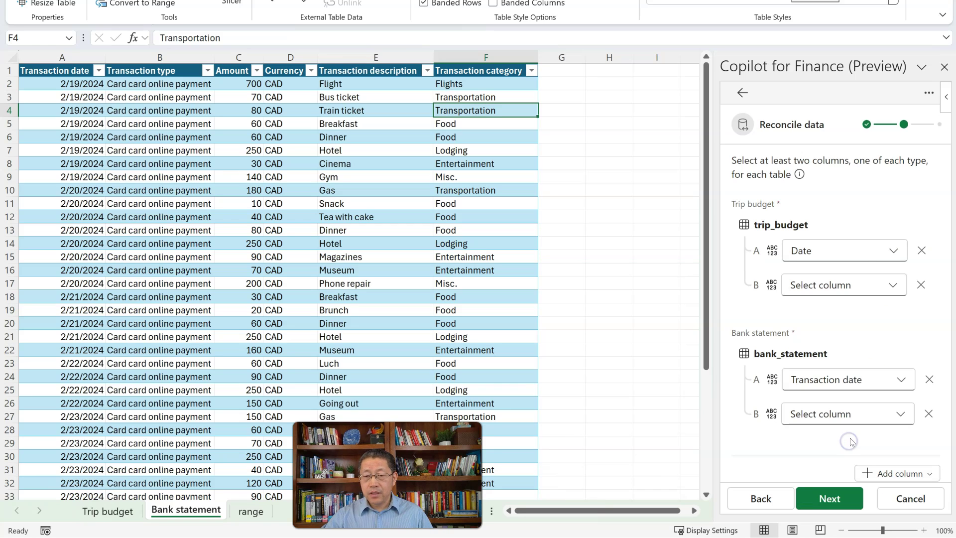
click(894, 285)
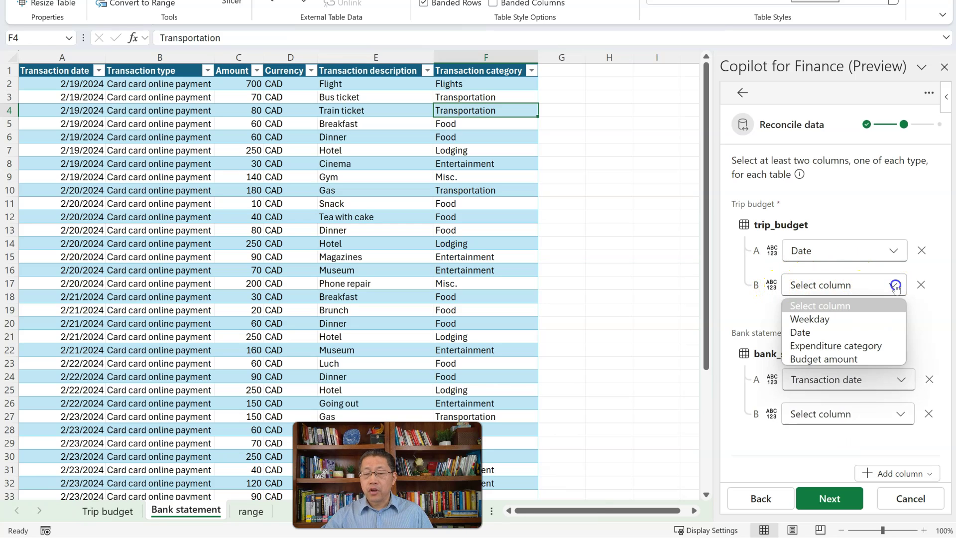
click(852, 352)
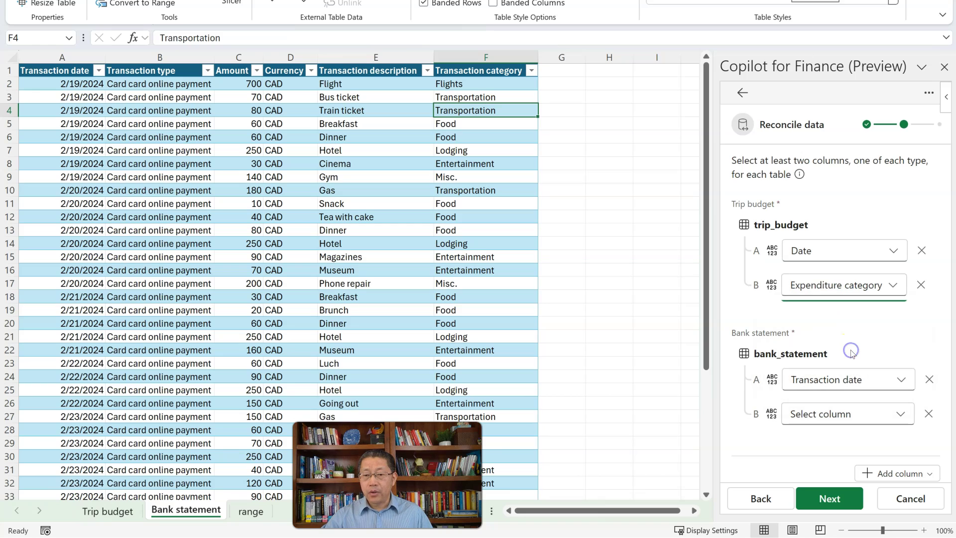
click(899, 415)
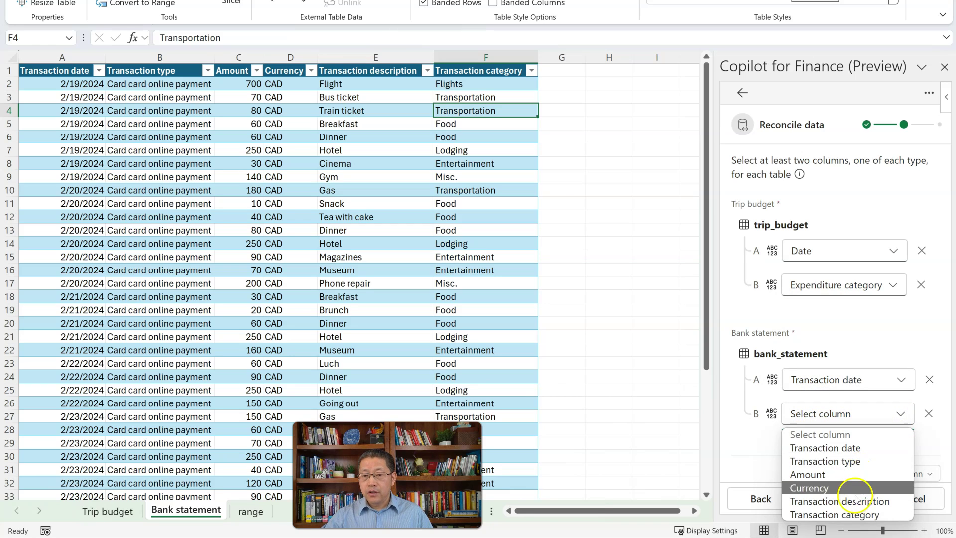
click(851, 514)
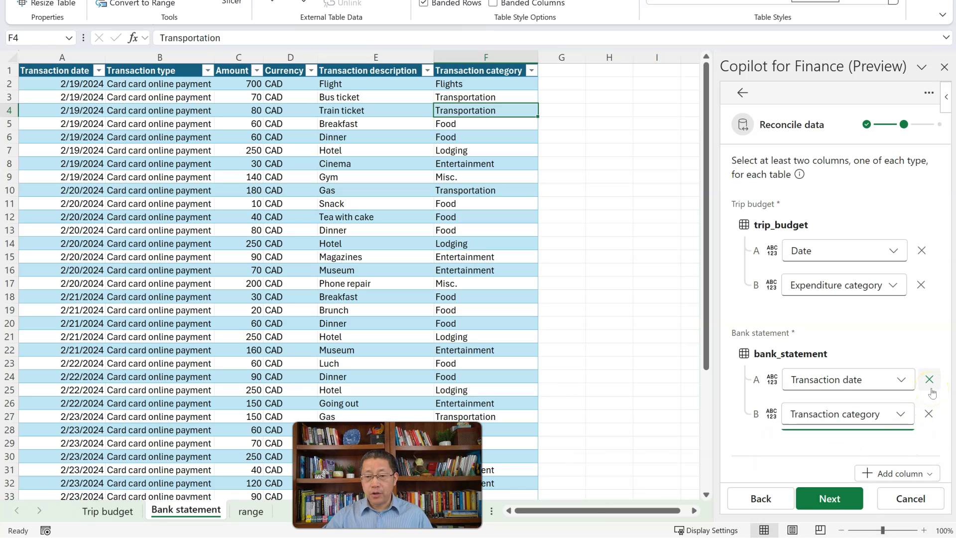
Add a monetary column pairing Budget amount in trip_budget with Amount in bank_statement, and generate the reconciliation report.
click(904, 473)
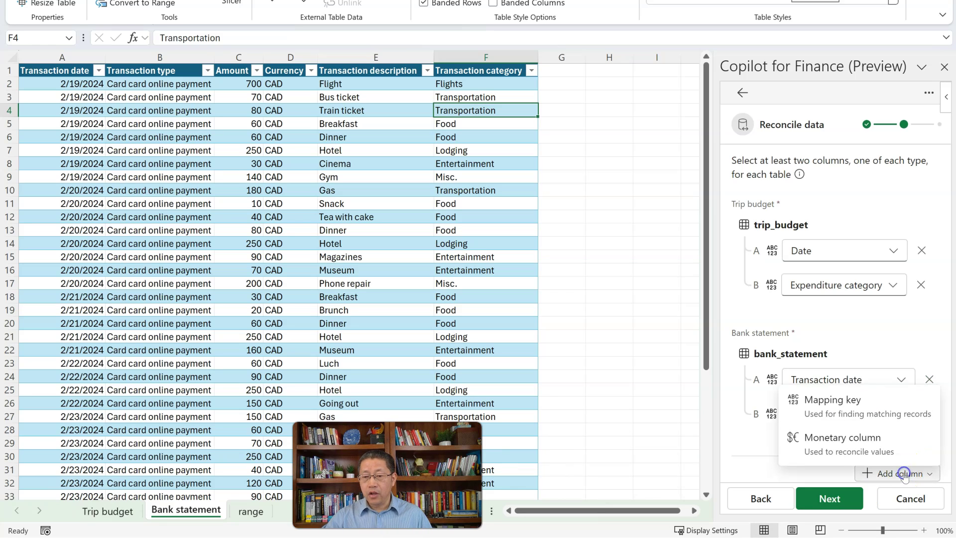
click(849, 444)
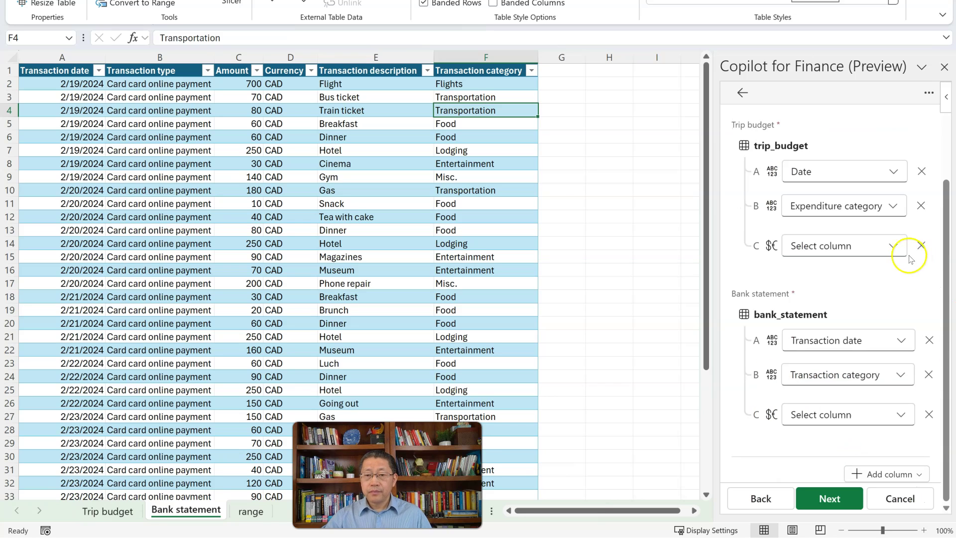
click(891, 245)
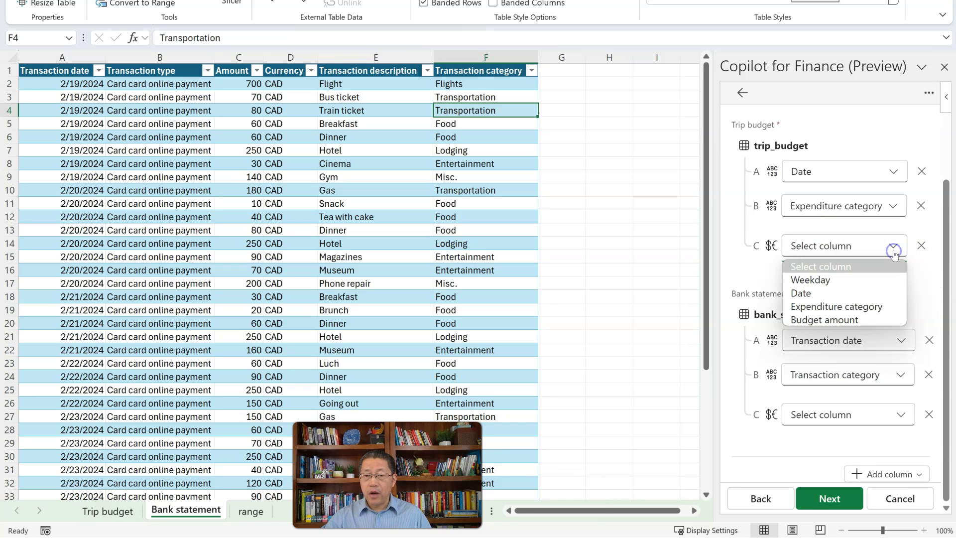
click(857, 320)
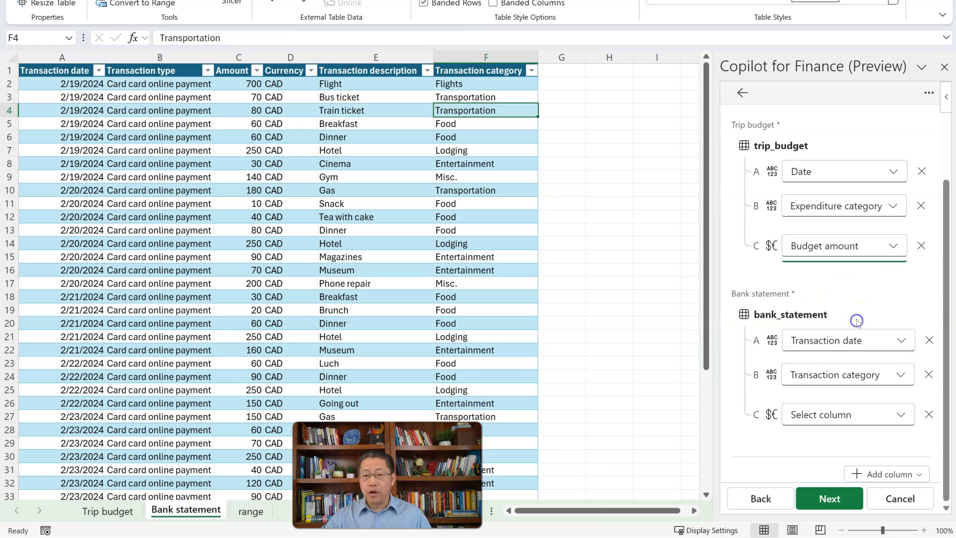
click(904, 421)
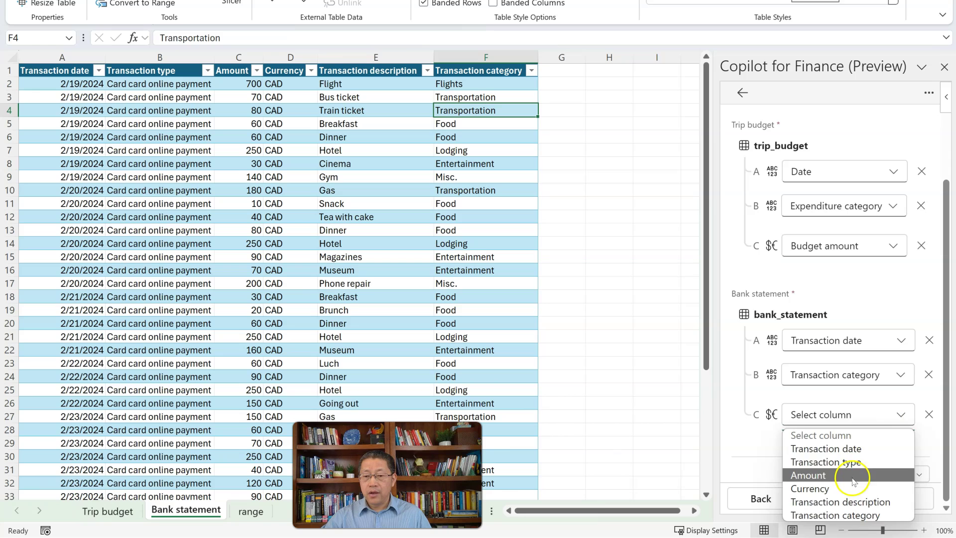
click(854, 473)
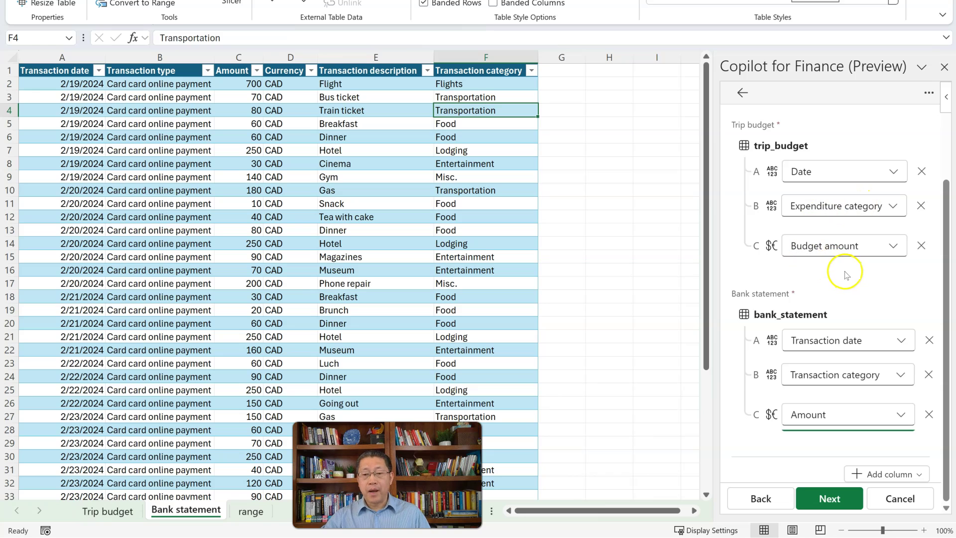
click(823, 493)
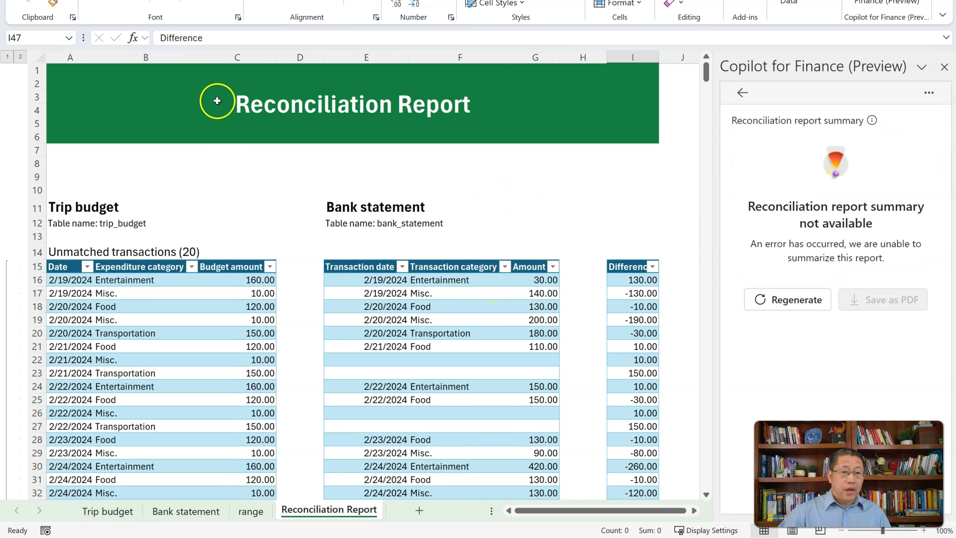
Examine the Trip budget, Bank statement and Difference columns of the unmatched transactions in the Reconciliation Report.
drag(85, 187, 181, 324)
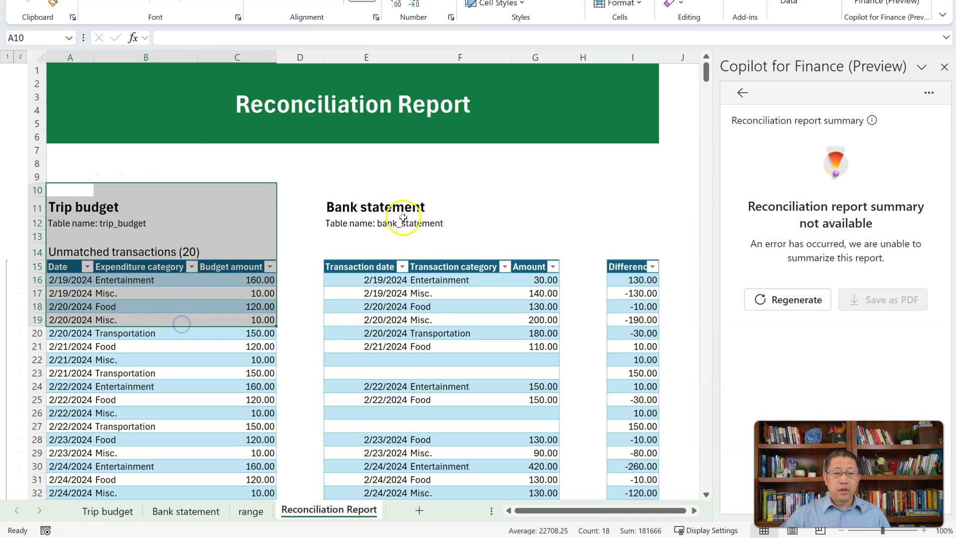
drag(360, 190, 495, 364)
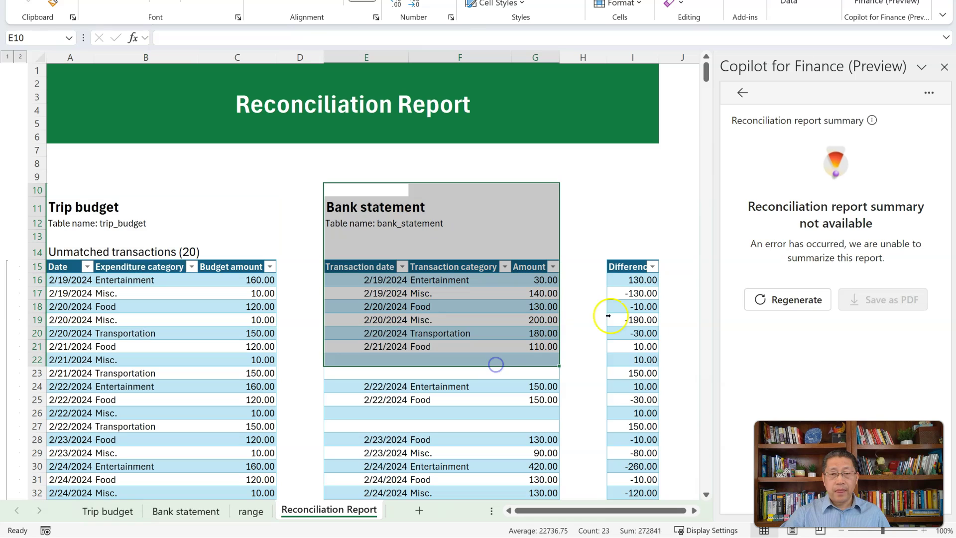
click(634, 199)
drag(634, 199, 632, 329)
click(610, 209)
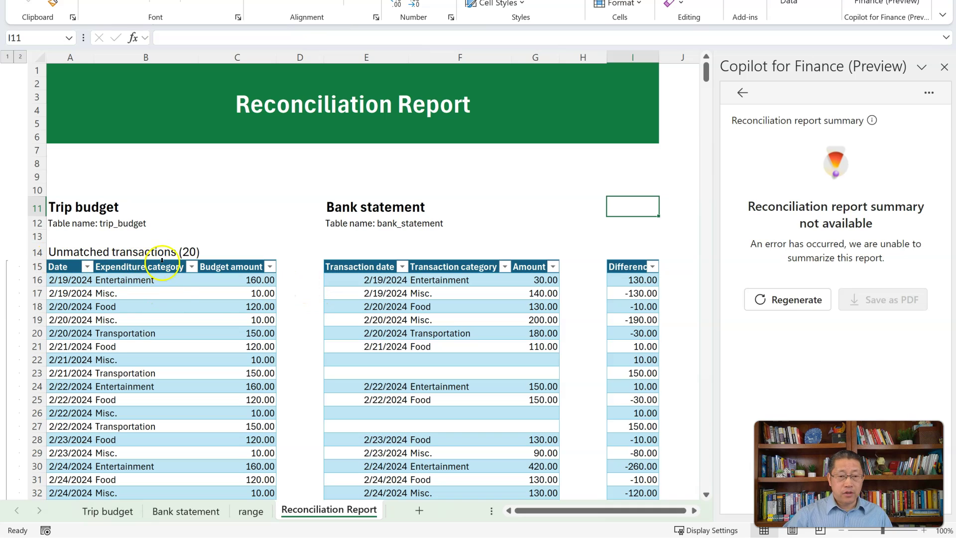
Review the unmatched and potentially matched sections, and expand the Matched transactions group in the report.
scroll(184, 257, down, 3)
scroll(179, 262, down, 3)
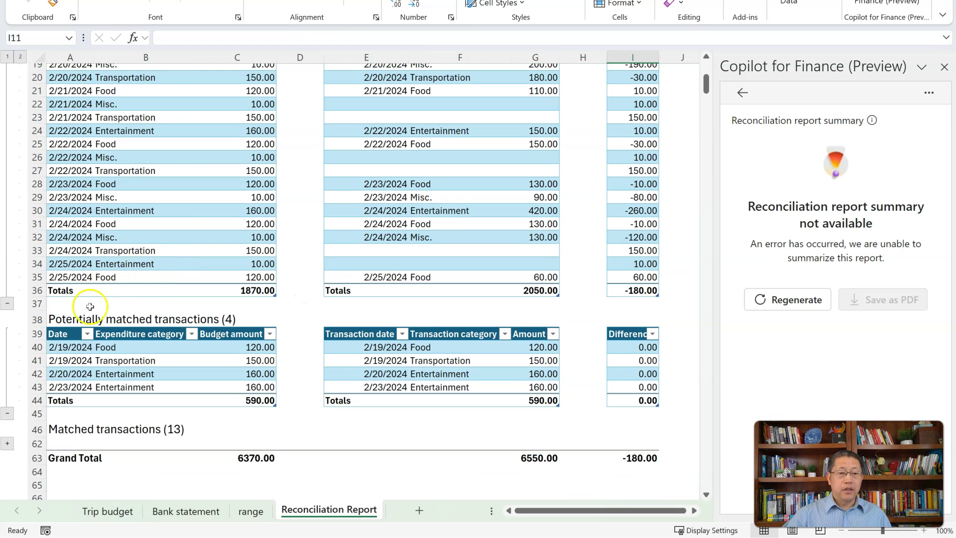
scroll(272, 301, down, 4)
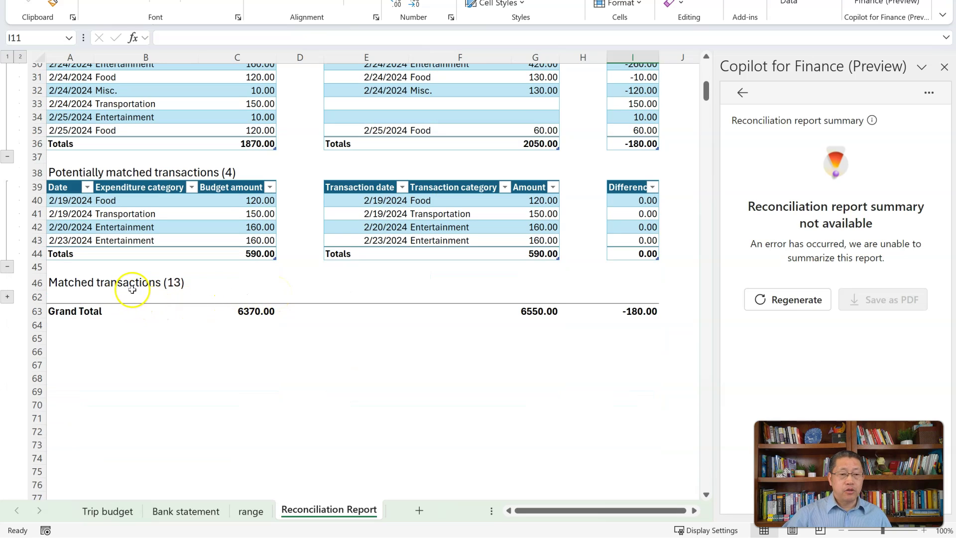
click(7, 297)
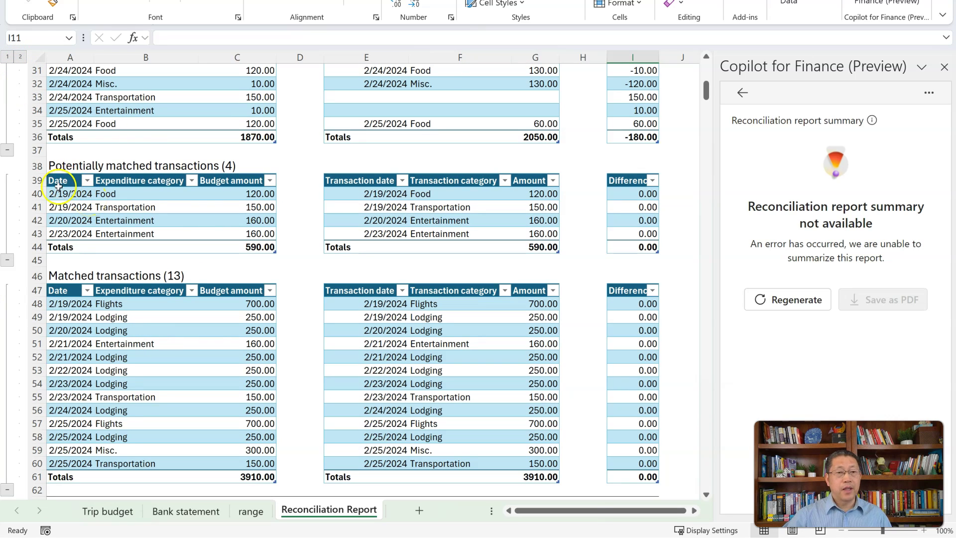
Collapse all grouped sections of the report to their headings and expand them all again.
scroll(49, 205, up, 9)
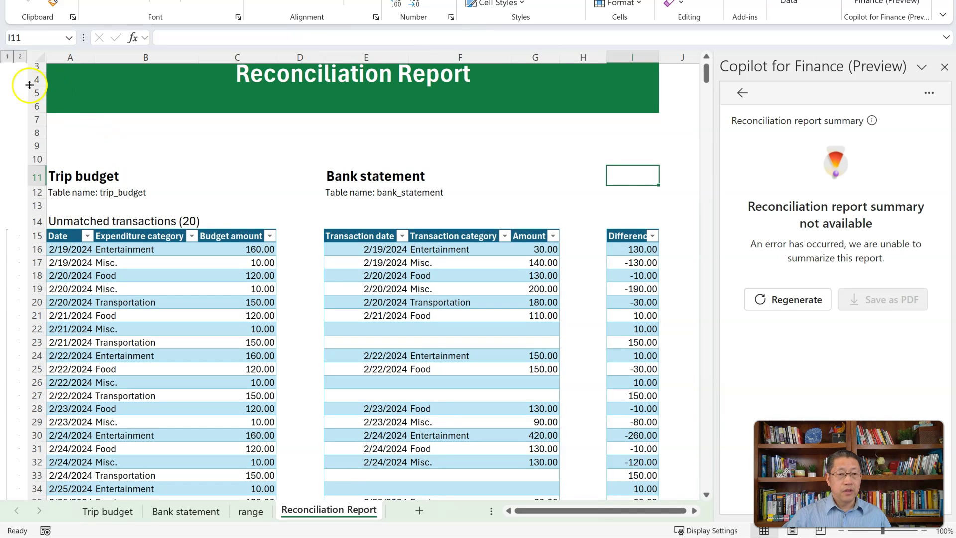
click(8, 57)
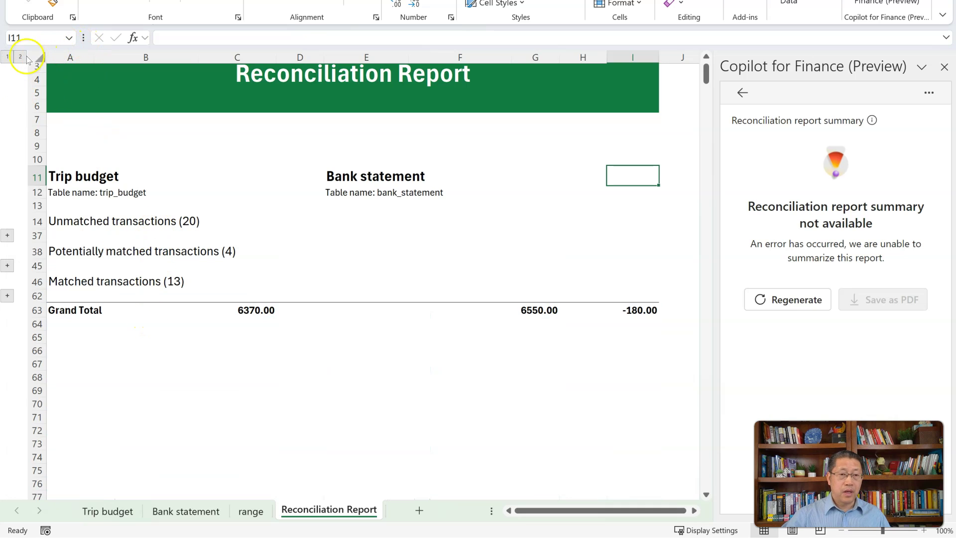
click(21, 58)
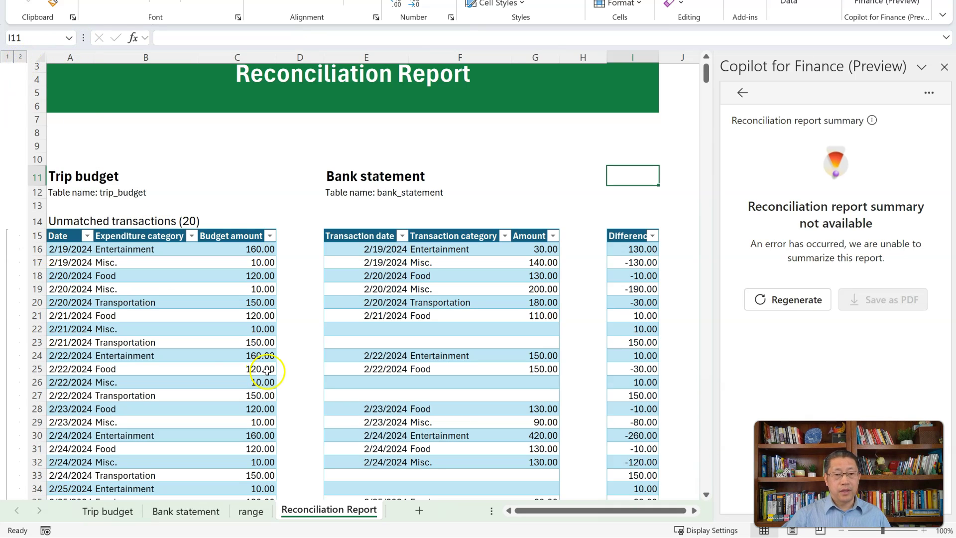
Compare the budget and bank entries for the 2/19/2024 Flights row under Matched transactions.
scroll(252, 356, down, 4)
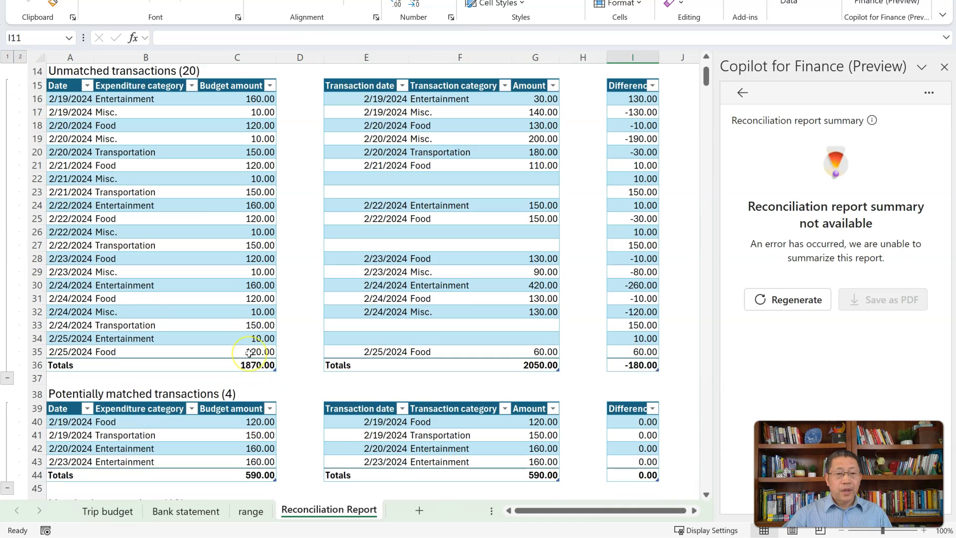
scroll(249, 352, down, 8)
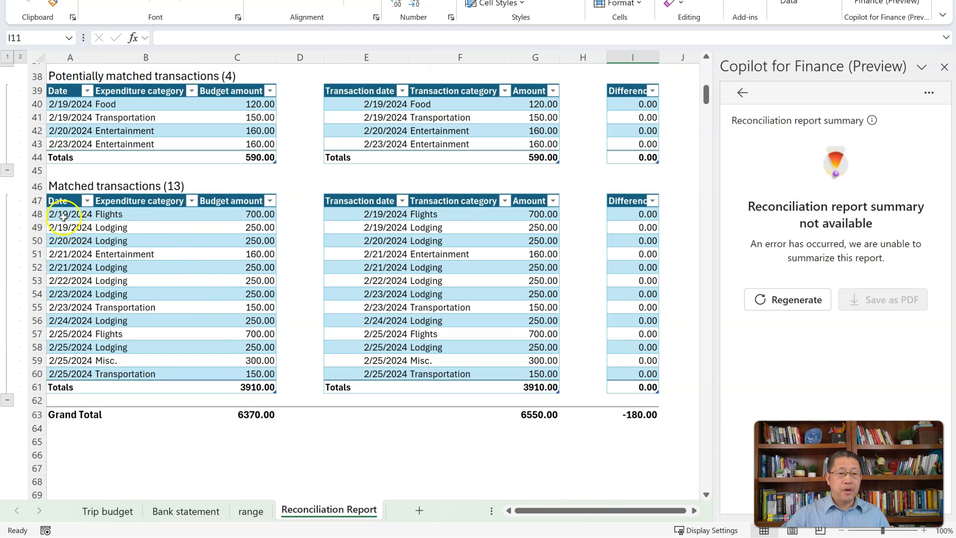
drag(63, 217, 224, 214)
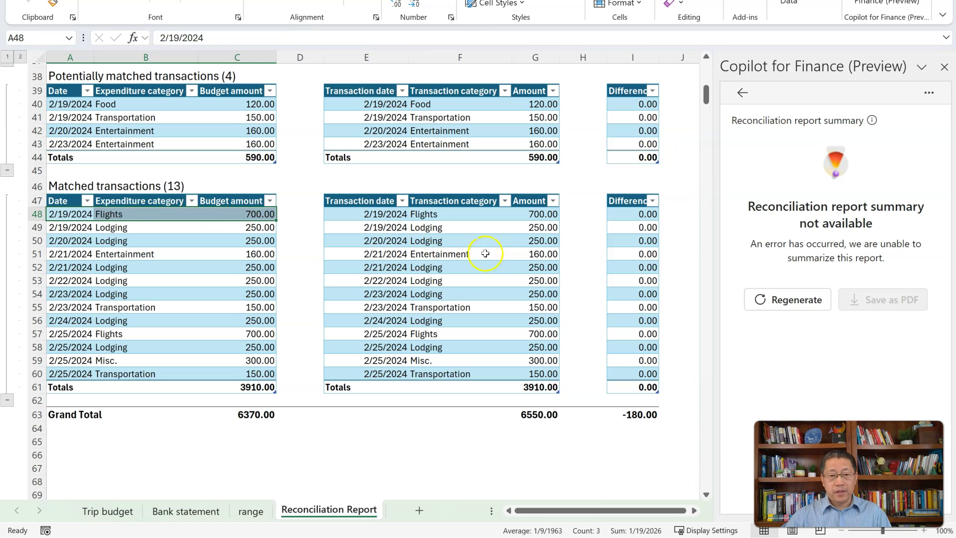
drag(384, 215, 428, 216)
drag(511, 214, 532, 214)
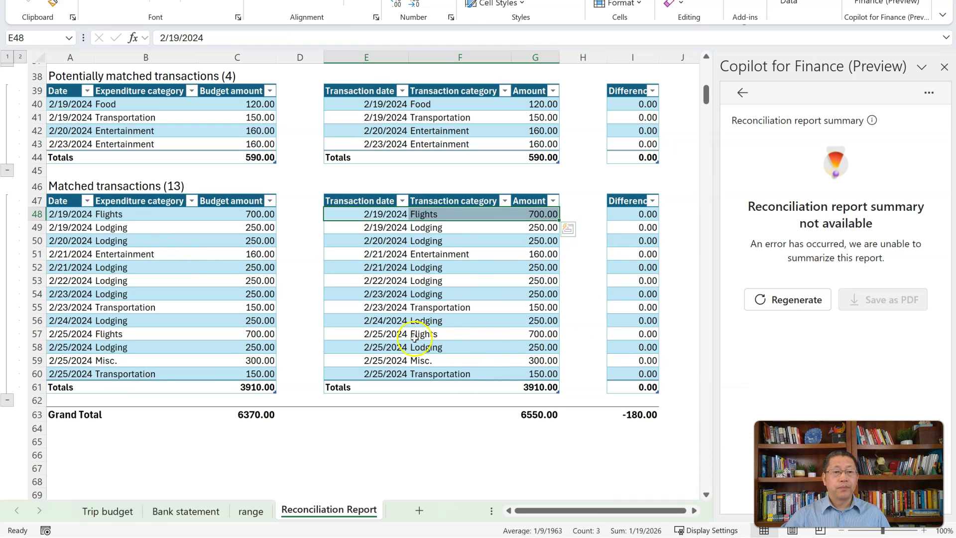
Compare the budget and bank entries for the 2/19/2024 Food row under Potentially matched transactions.
scroll(394, 332, up, 1)
scroll(394, 333, up, 1)
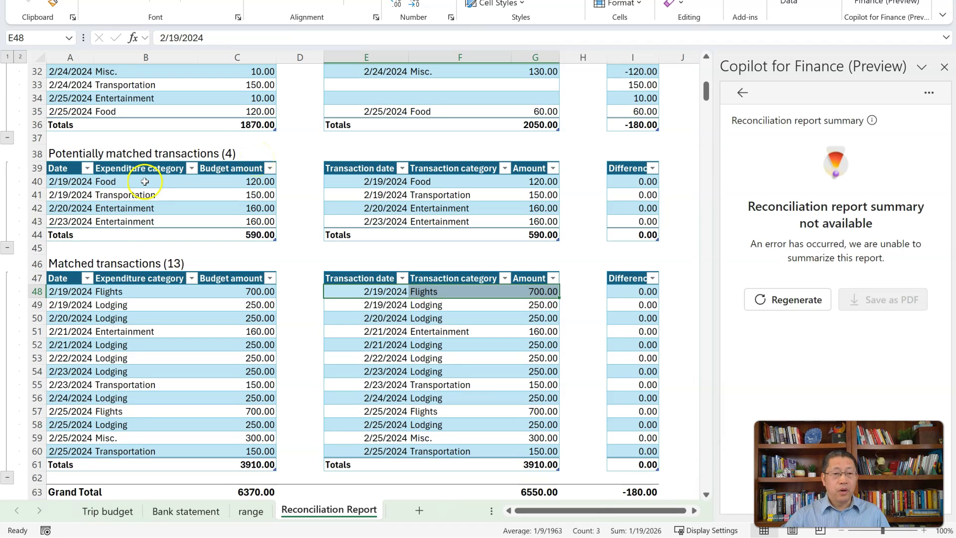
drag(62, 182, 98, 184)
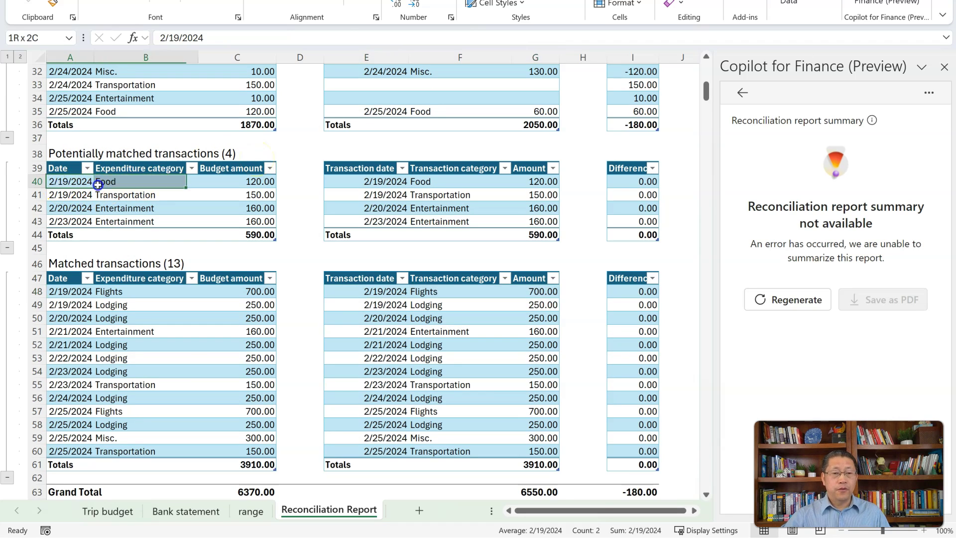
drag(191, 182, 217, 181)
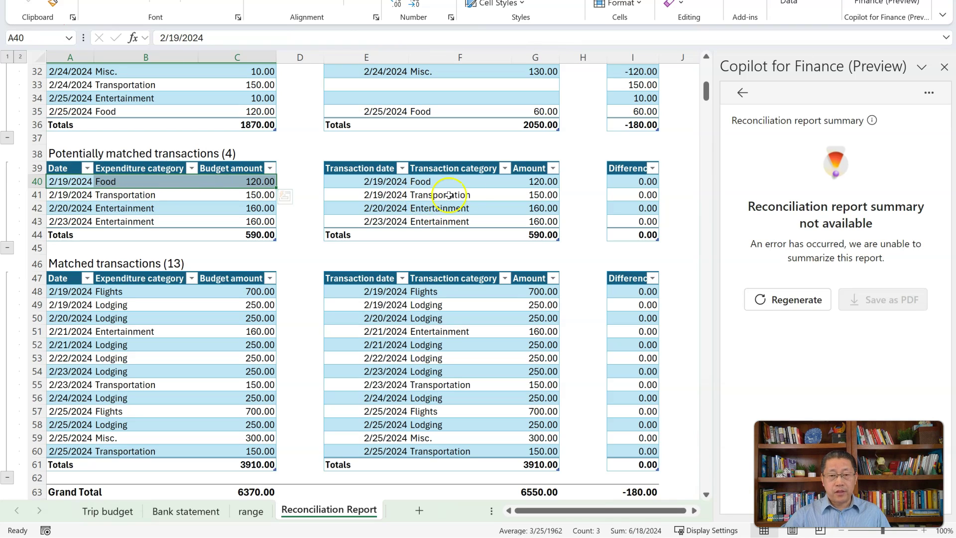
click(369, 183)
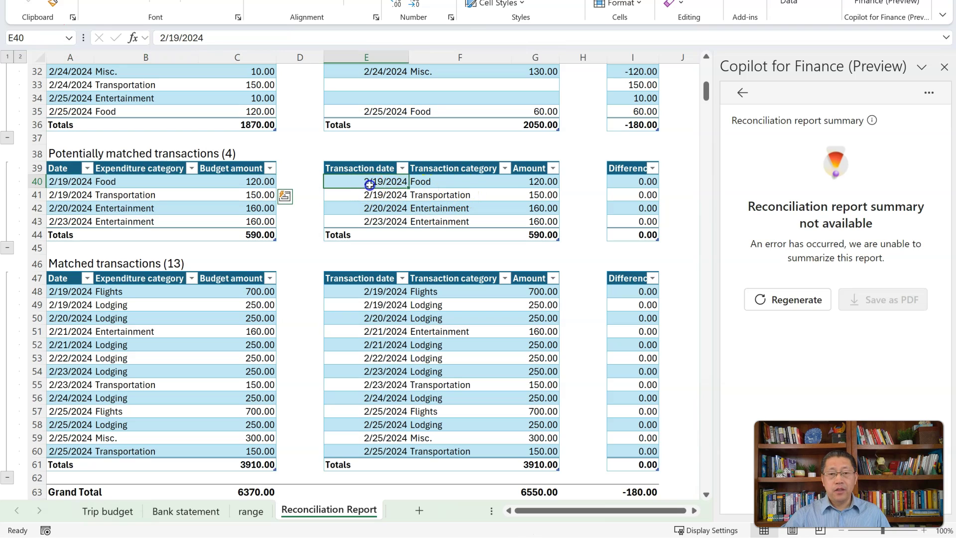
drag(369, 185, 413, 185)
drag(482, 186, 532, 182)
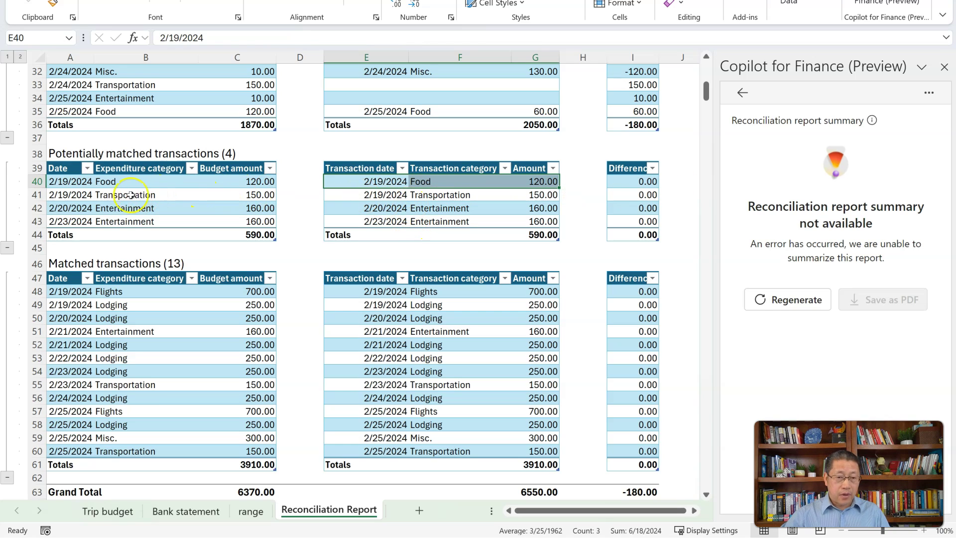
Compare the budget and bank entries for the 2/19/2024 Transportation row under Potentially matched transactions, and clear the selection.
click(60, 197)
drag(60, 198, 215, 196)
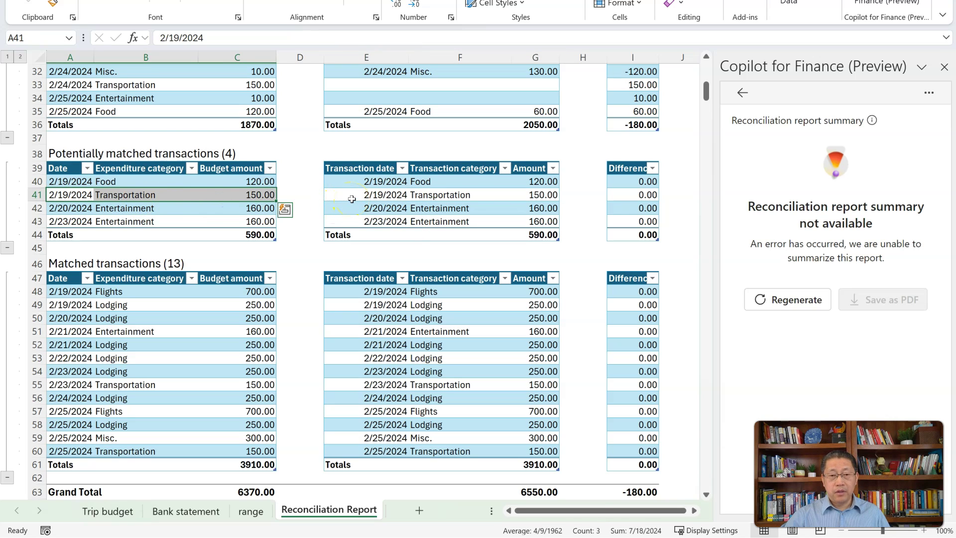
click(352, 199)
drag(351, 199, 437, 199)
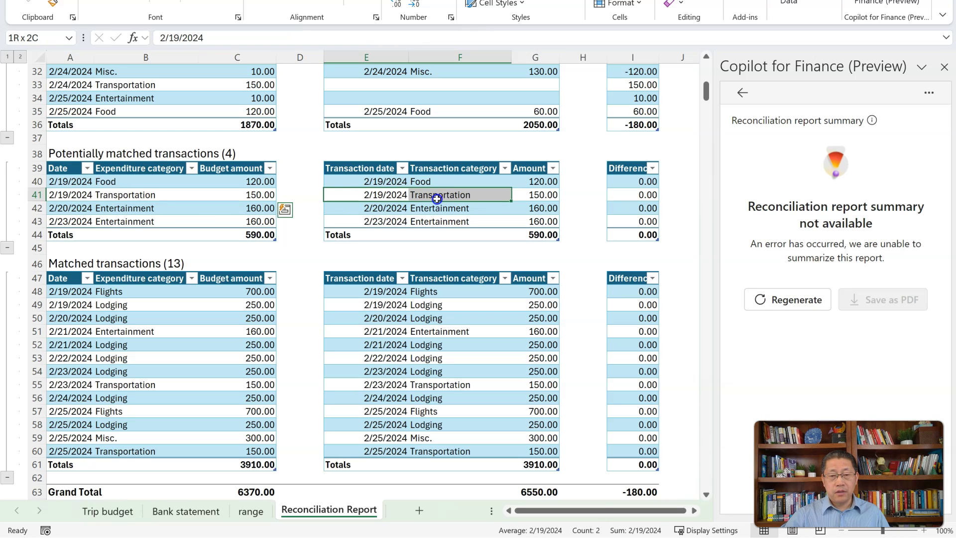
drag(511, 198, 522, 197)
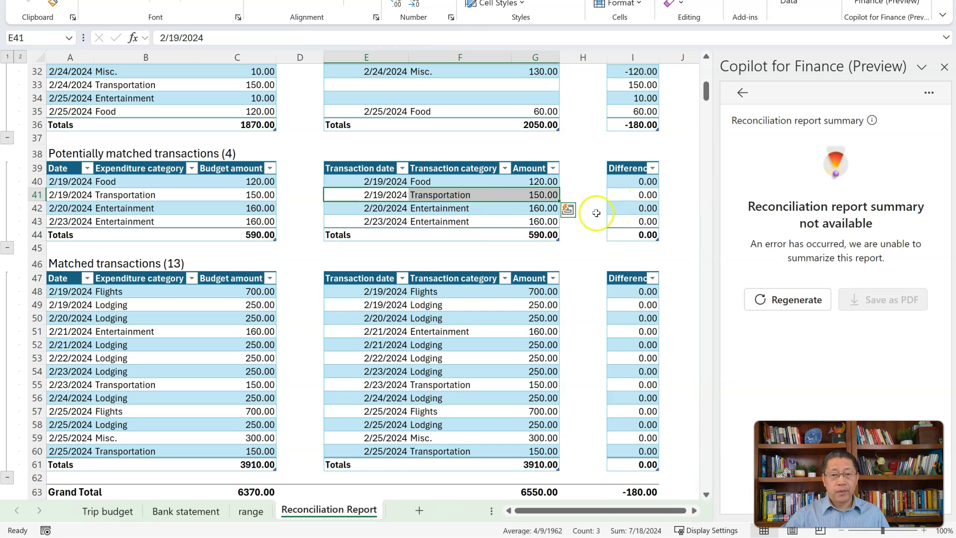
click(491, 249)
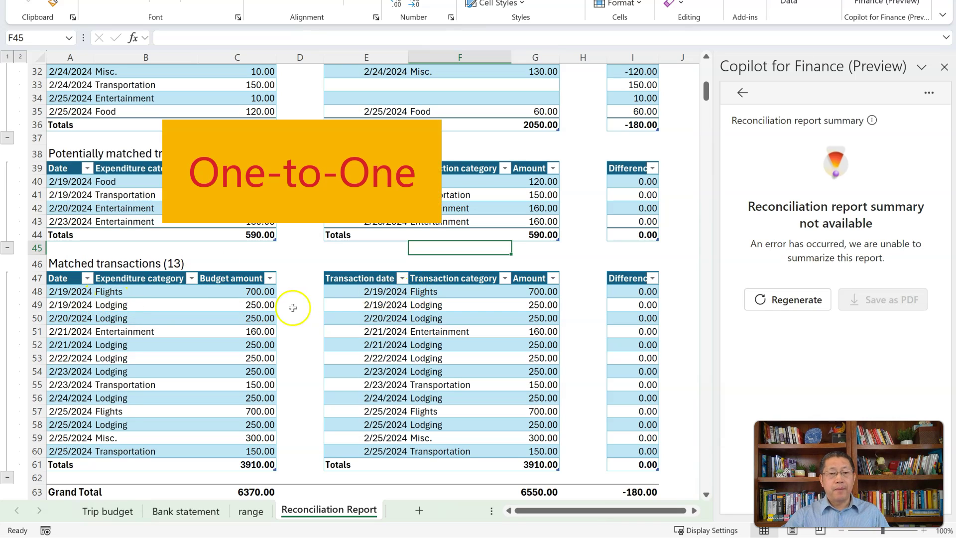
Compare the budget and bank entries of the matched 2/19/2024 Flights row, and select the potentially matched 2/19/2024 Food budget entry.
drag(66, 296, 222, 290)
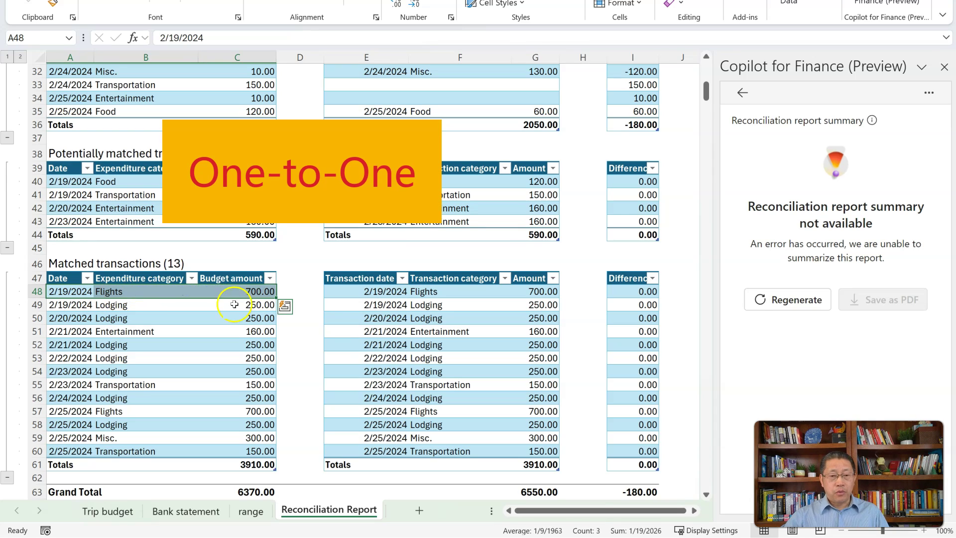
drag(367, 292, 528, 288)
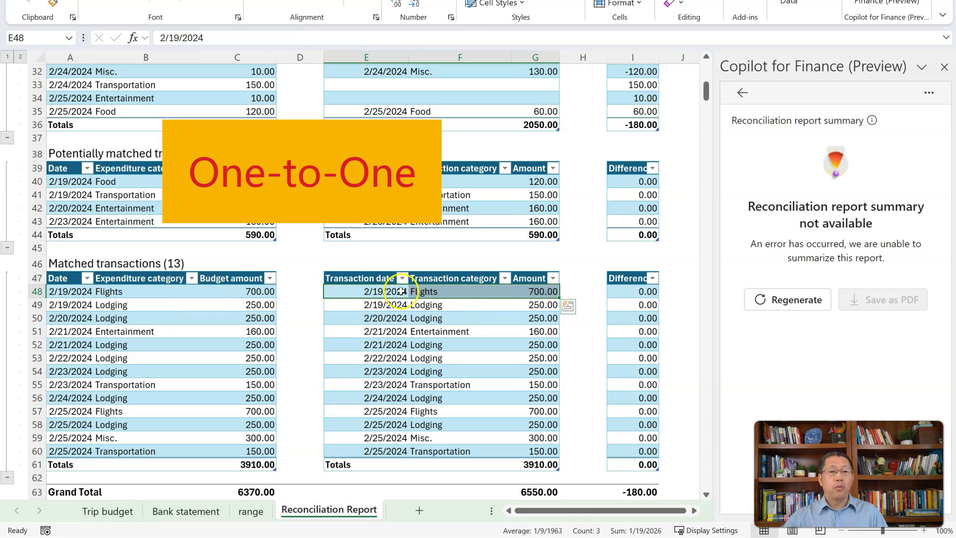
click(144, 182)
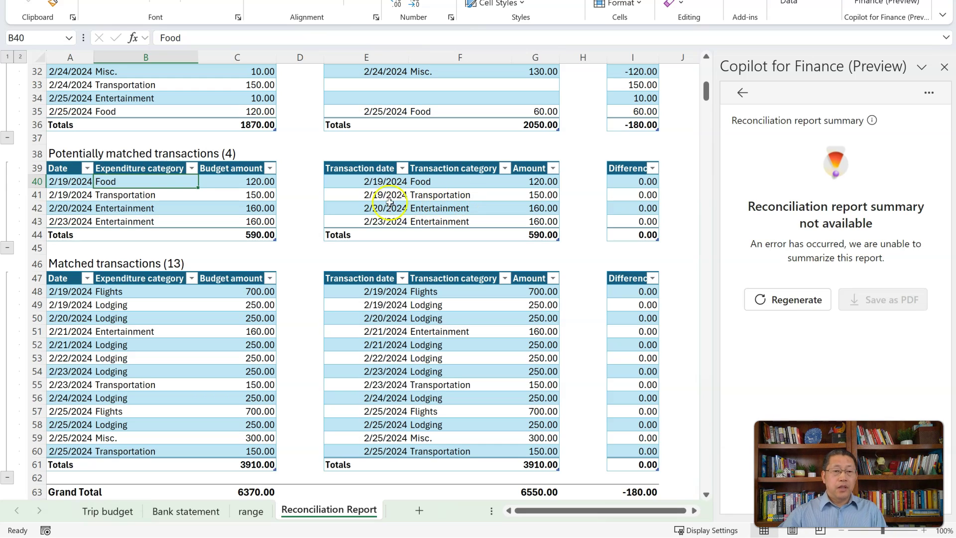
click(166, 183)
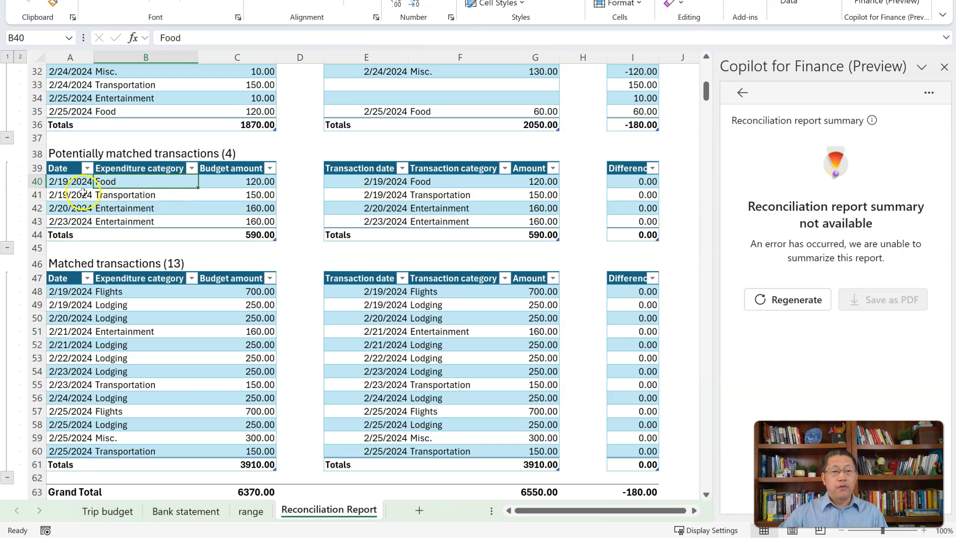
click(53, 183)
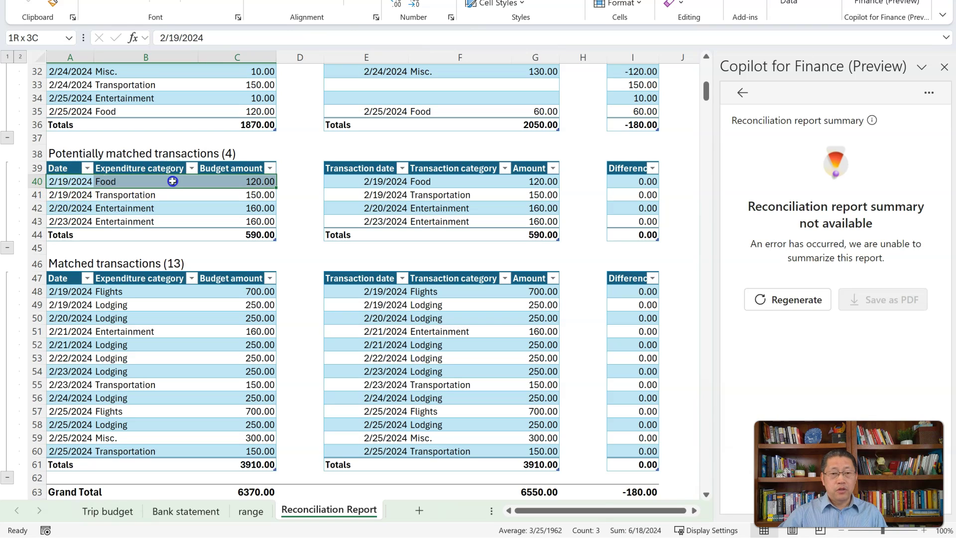
Locate the 2/19/2024 Food entry on the Trip budget sheet and select its date, category and amount.
click(102, 516)
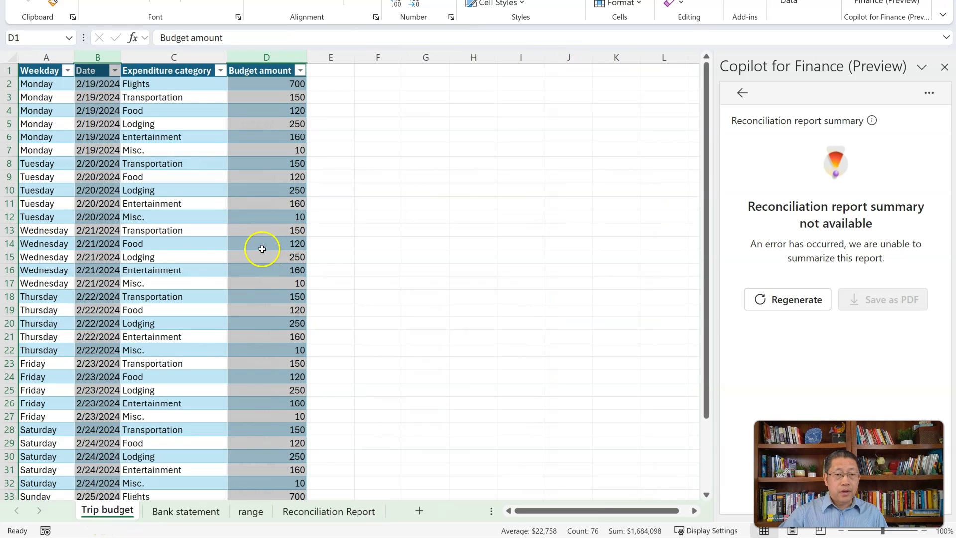
click(183, 152)
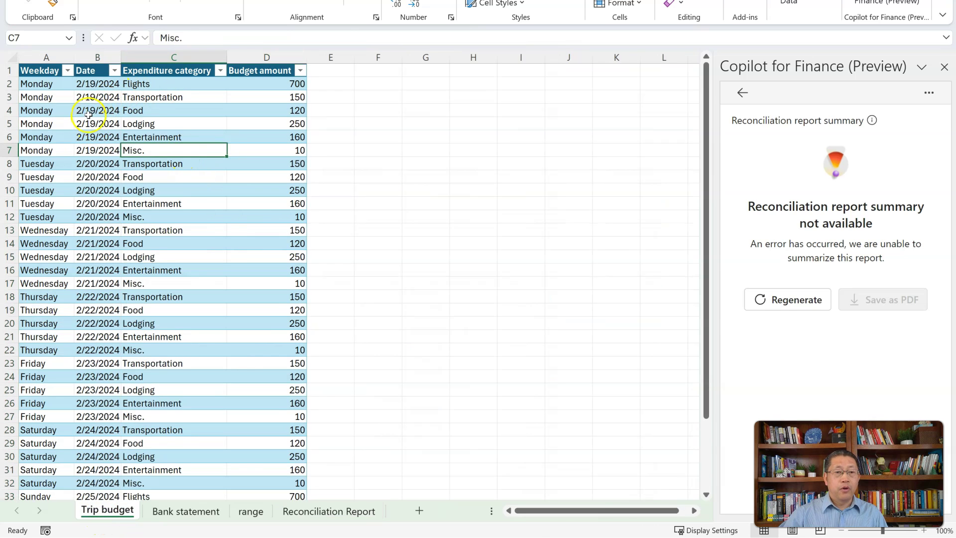
drag(85, 113, 255, 115)
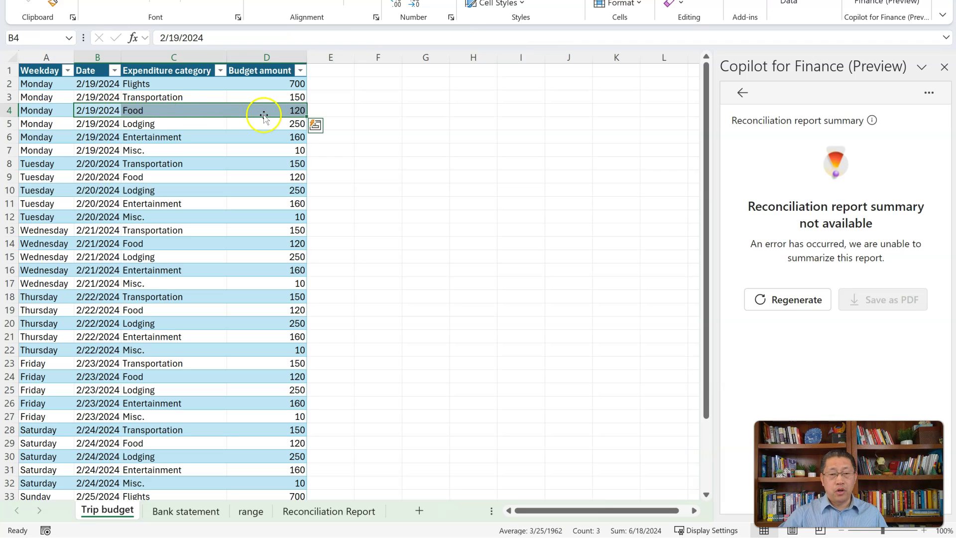
click(95, 117)
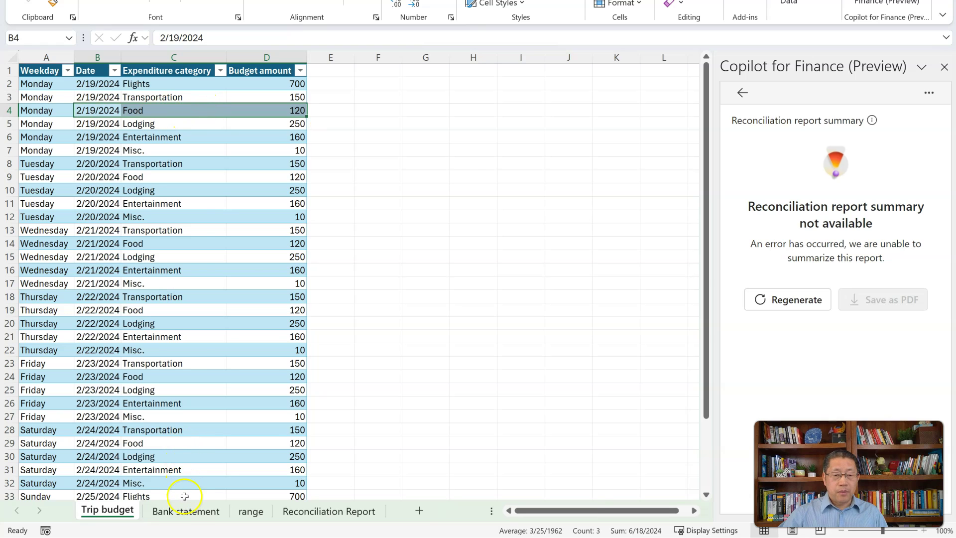
Find the 2/19/2024 Breakfast and Dinner payments on the Bank statement sheet and compare them with the Food row on Trip budget.
click(187, 512)
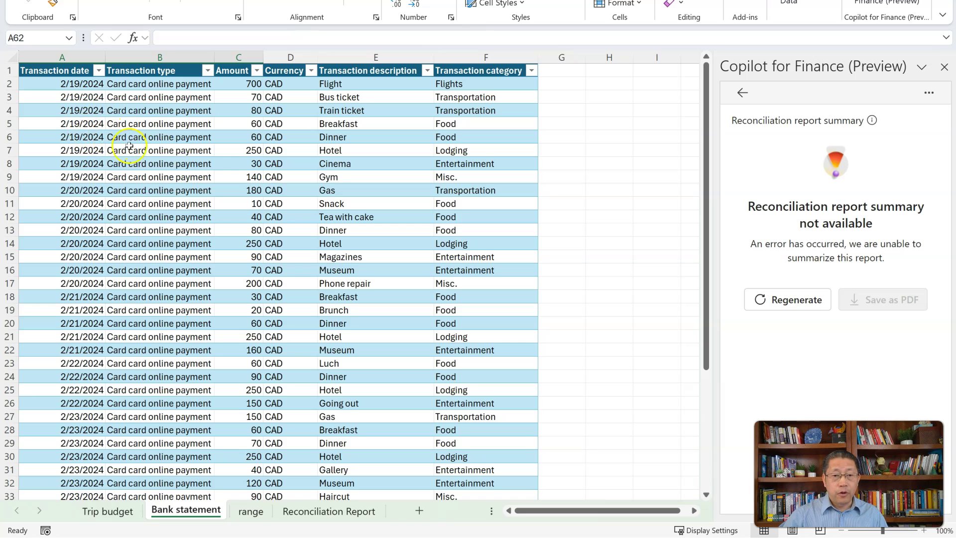
drag(98, 125, 442, 133)
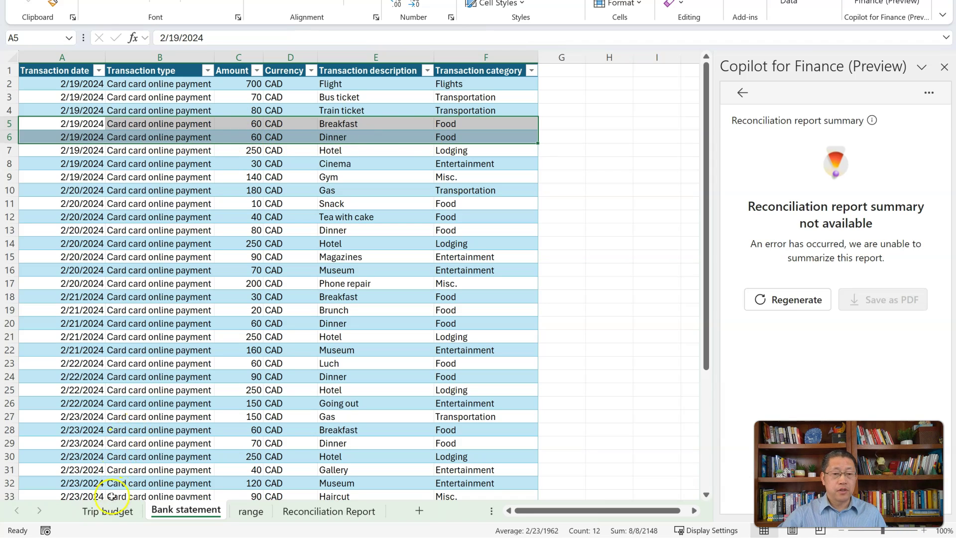
click(107, 511)
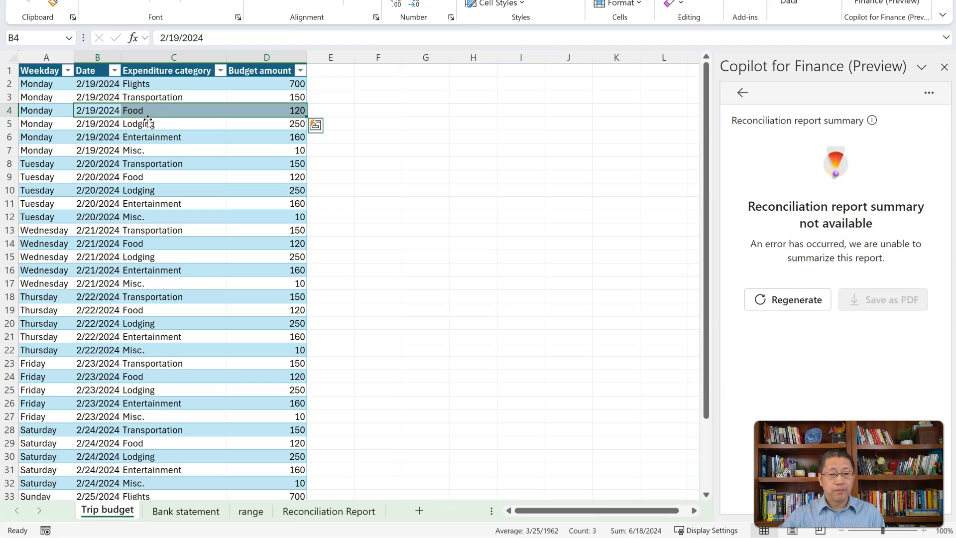
Return to the Reconciliation Report and compare the budget and bank entries for the 2/19/2024 Entertainment row under Unmatched transactions.
click(304, 510)
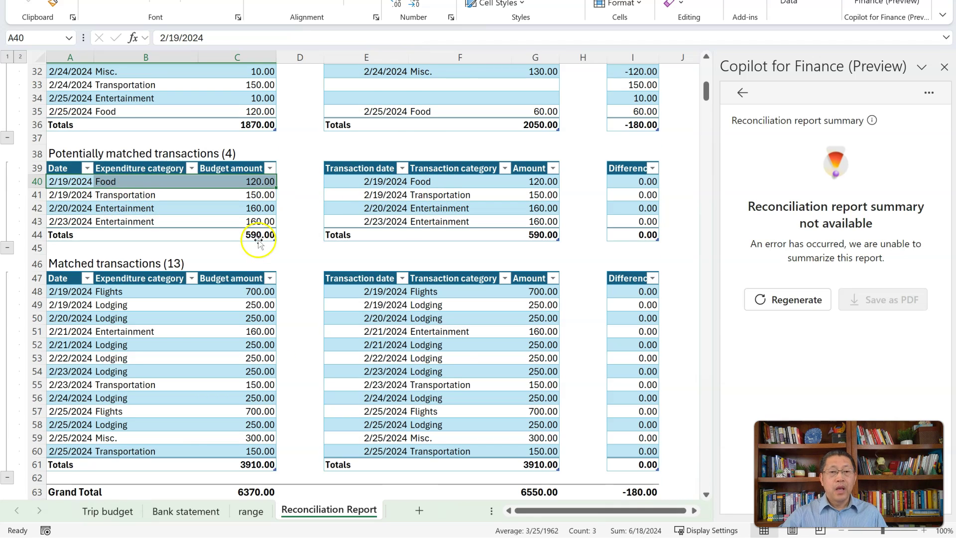
scroll(259, 239, up, 6)
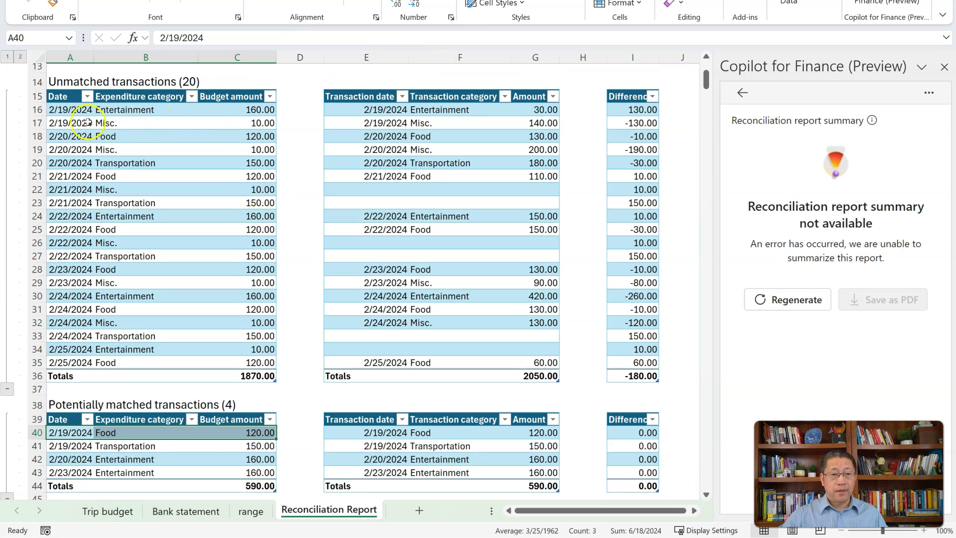
drag(67, 110, 205, 111)
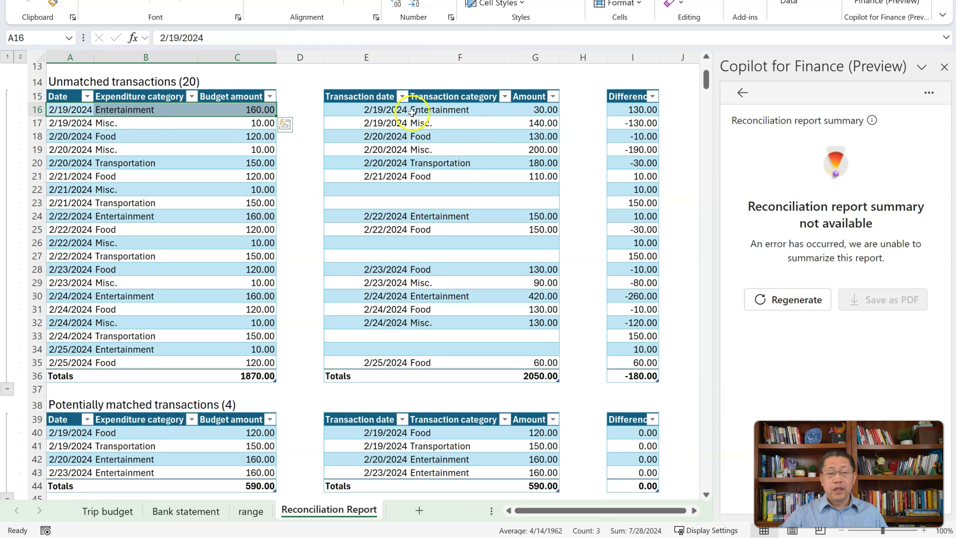
drag(366, 113, 527, 114)
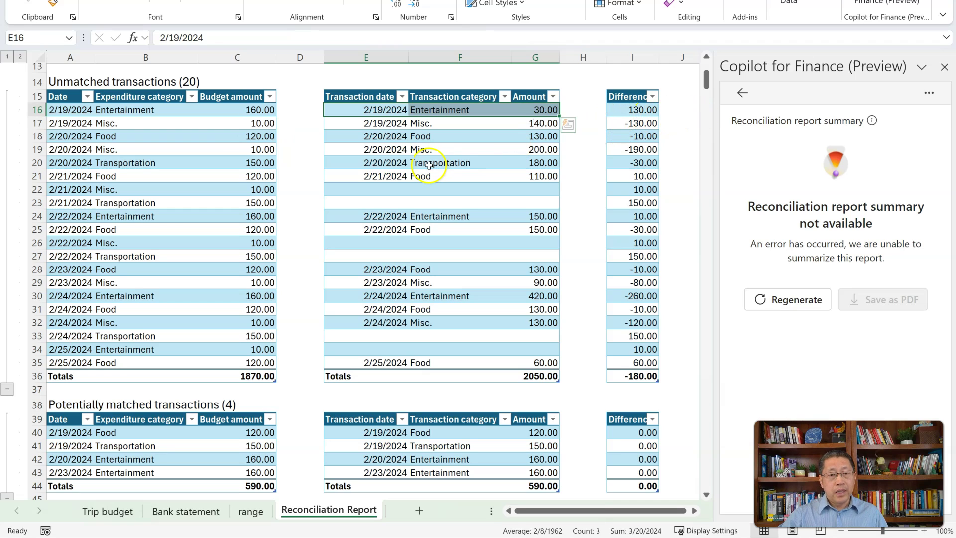
Compare the budget and bank entries for the 2/19/2024 Misc. row under Unmatched transactions.
click(70, 125)
drag(70, 125, 224, 126)
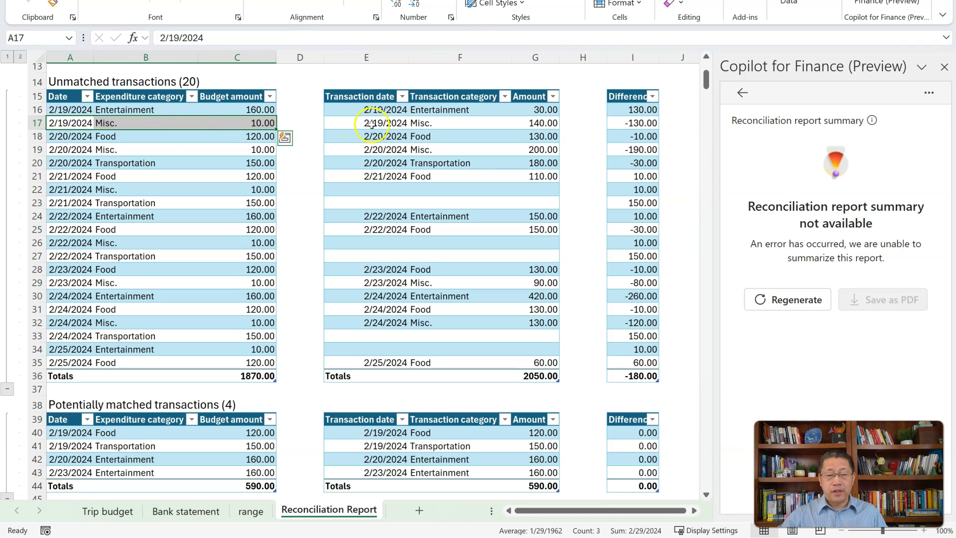
drag(371, 125, 514, 152)
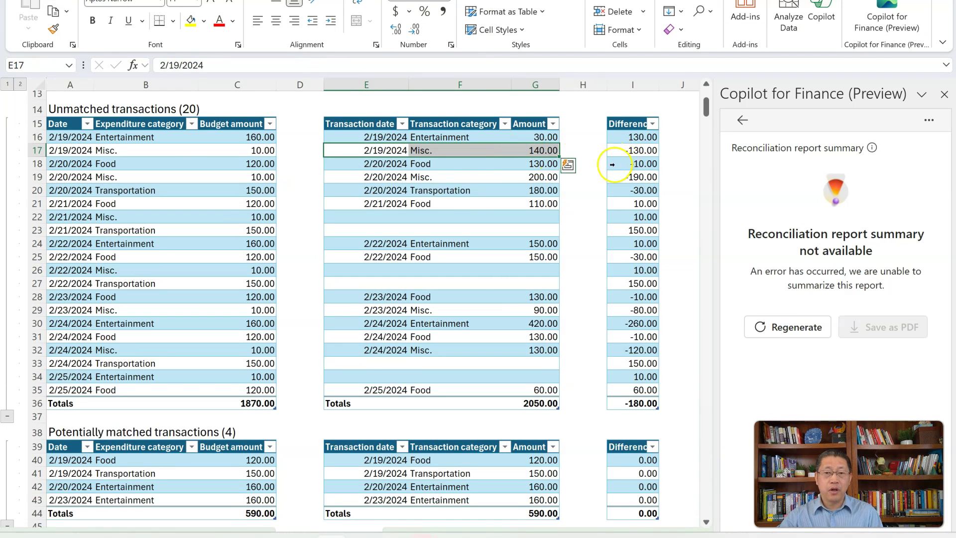
click(467, 150)
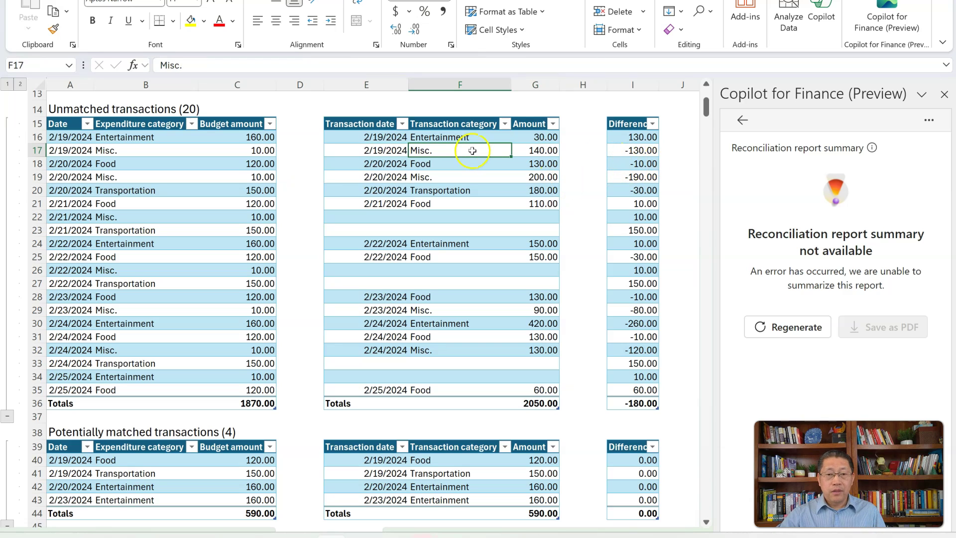
drag(471, 153, 535, 153)
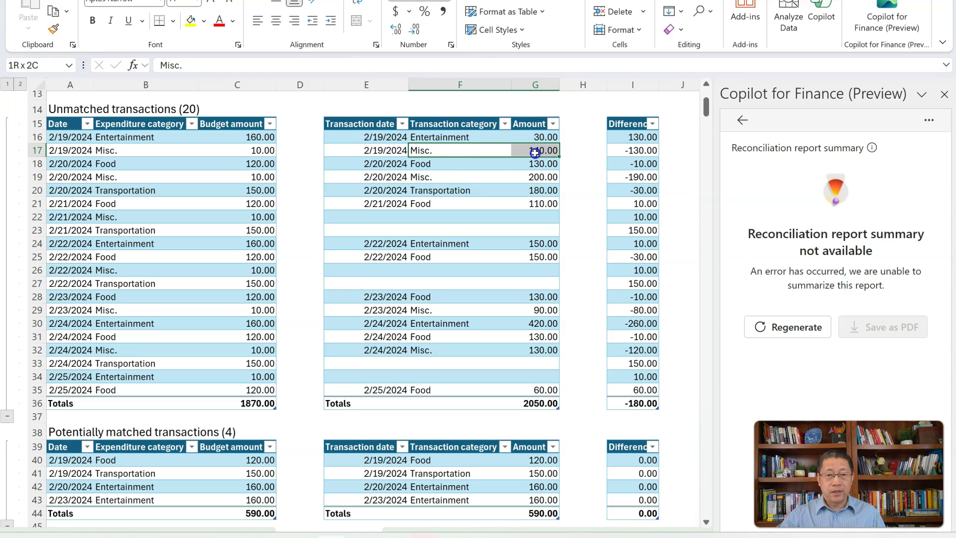
Compare the combined bank and budget amounts of the unmatched 2/19/2024 Entertainment and Misc. rows, and clear the selection.
drag(541, 137, 535, 149)
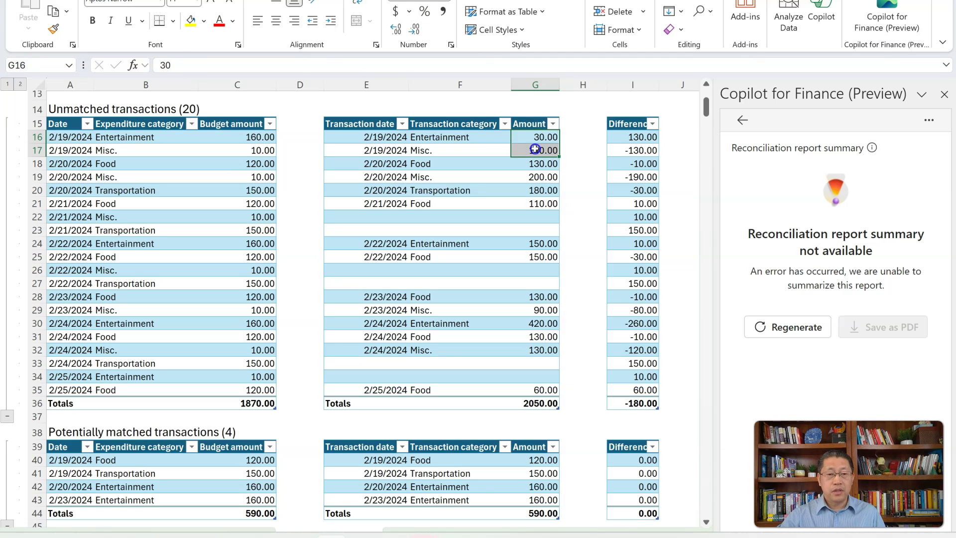
click(237, 137)
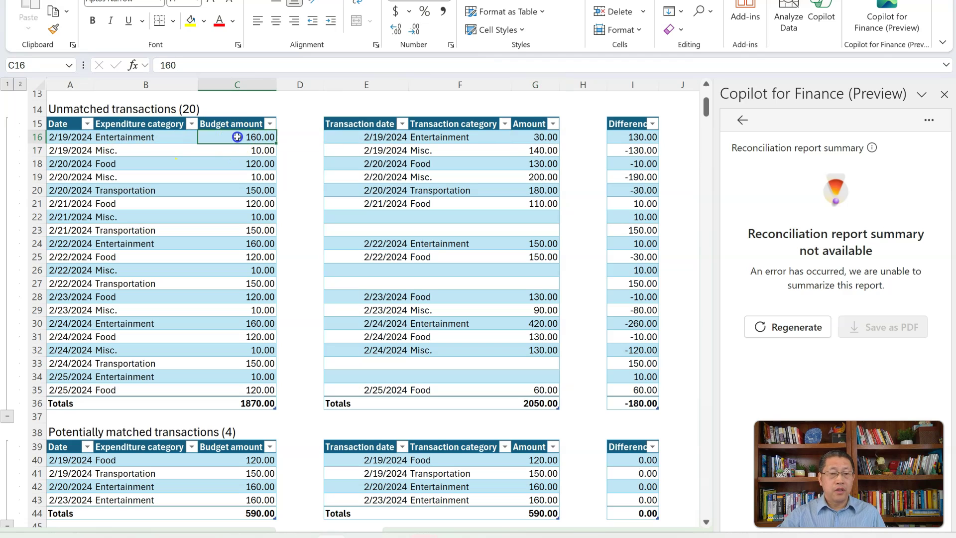
drag(237, 144, 237, 152)
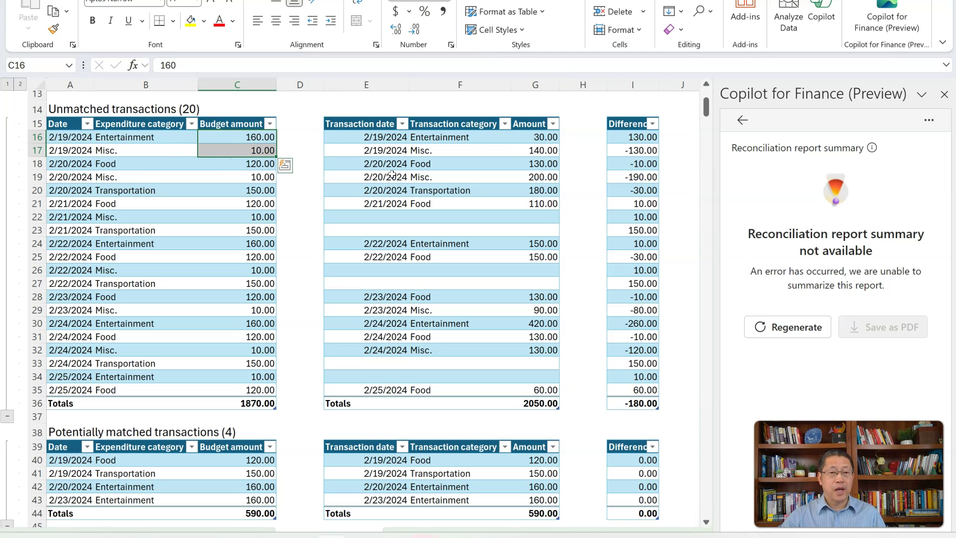
click(411, 204)
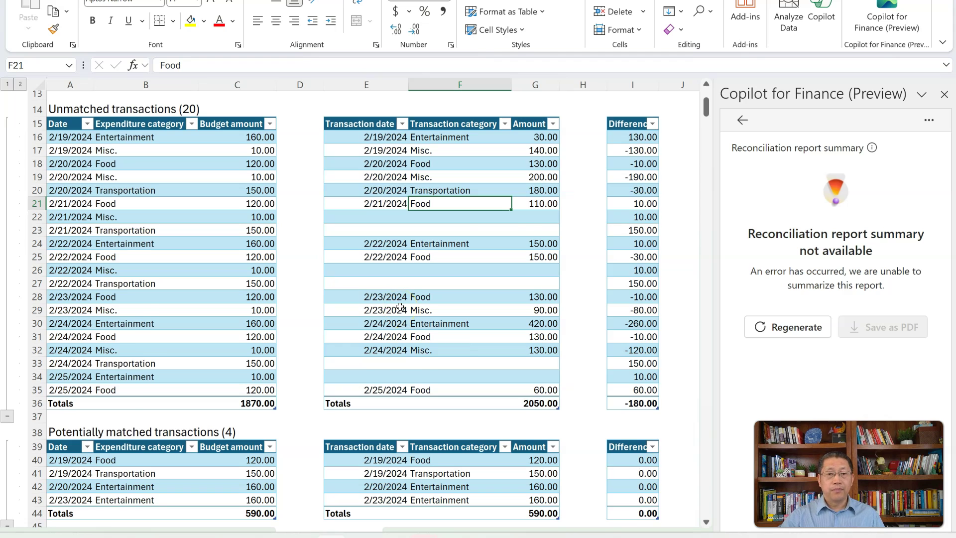
Select the reconciliation report, switch to ChatGPT's Data Analyst, and paste the report as an image into a new message.
scroll(400, 307, up, 4)
mouse_move(59, 99)
mouse_down()
mouse_move(309, 179)
mouse_move(406, 363)
mouse_move(411, 535)
mouse_move(438, 266)
mouse_up()
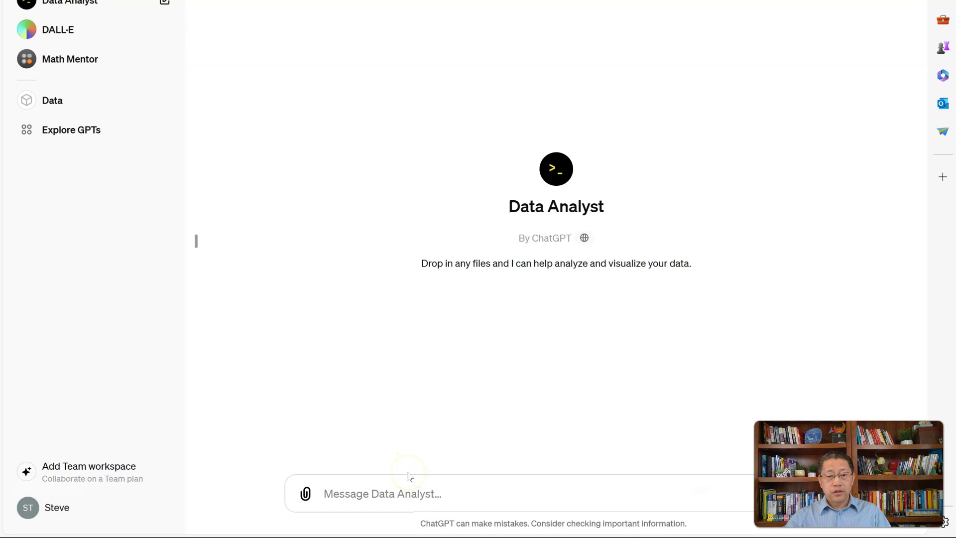
click(408, 476)
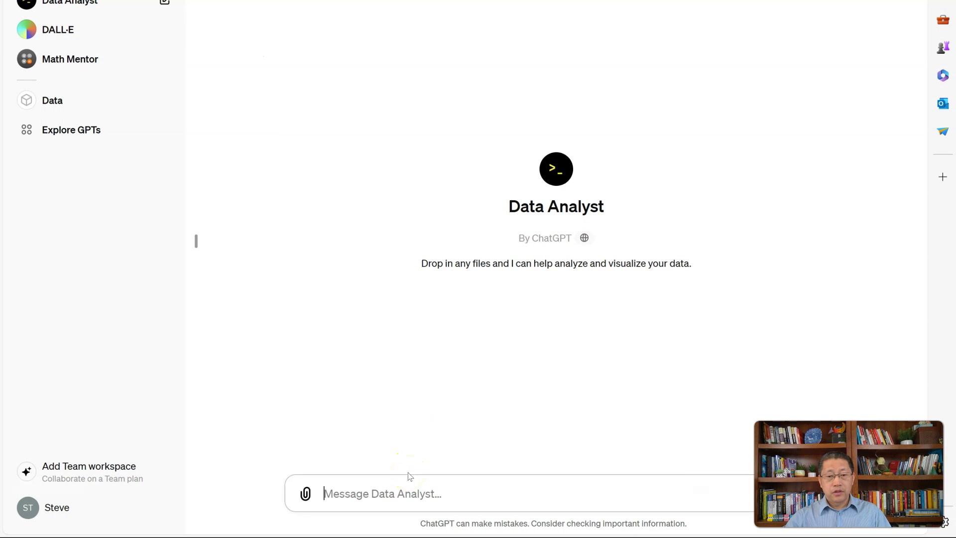
click(409, 476)
click(377, 493)
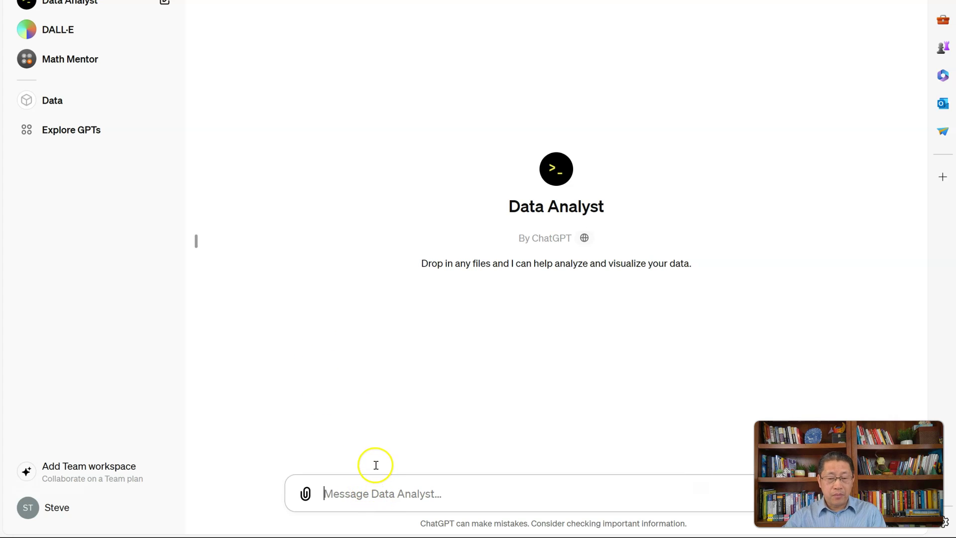
click(346, 506)
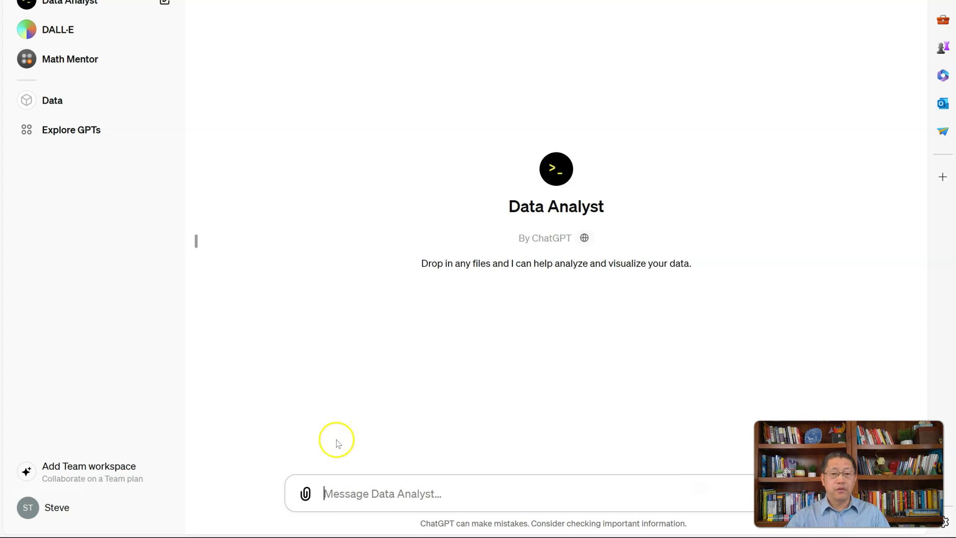
click(355, 494)
key(ctrl+v)
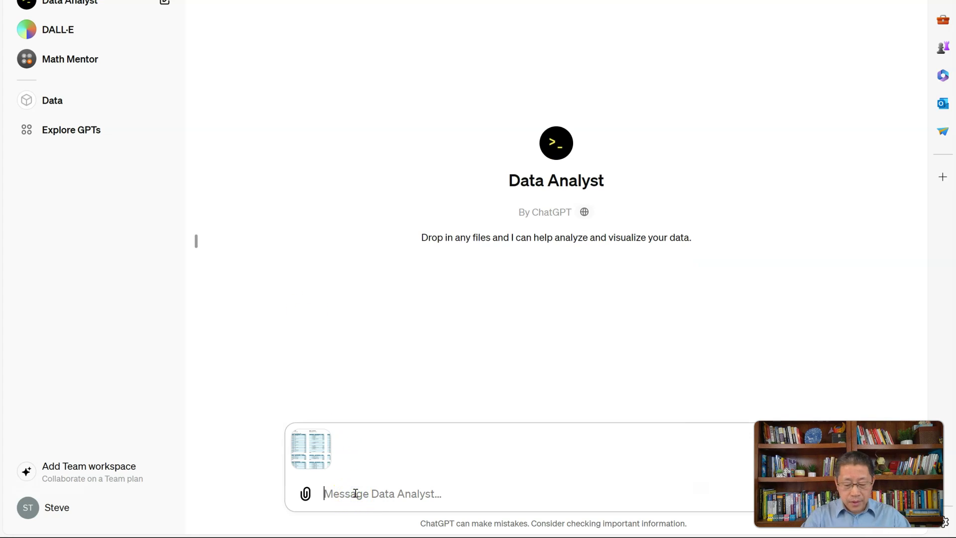
Send the prompt "Please create a detail summary in Word document based on the attached reconciliation report. Thanks.".
text(Please create a detail summary in Word document based on the)
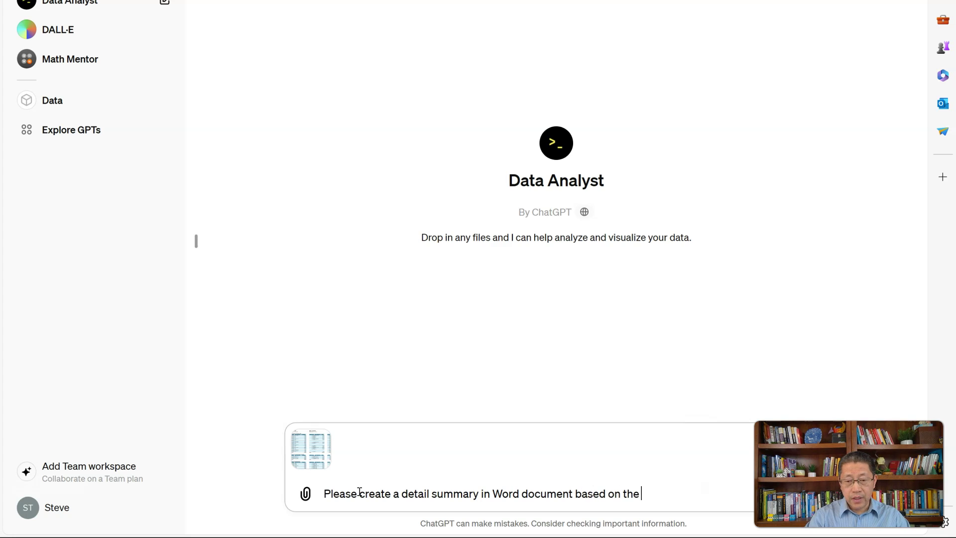
text(attached recon)
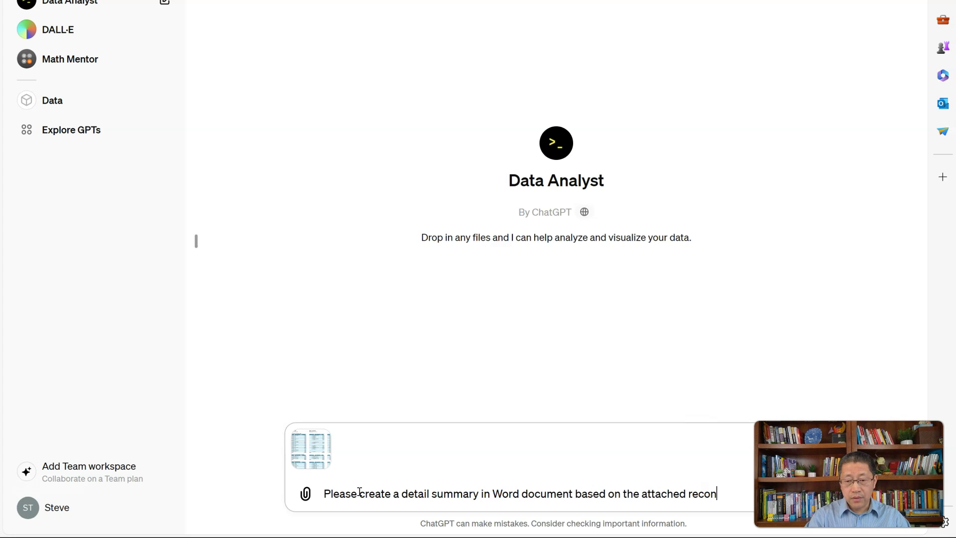
text(ciliation report)
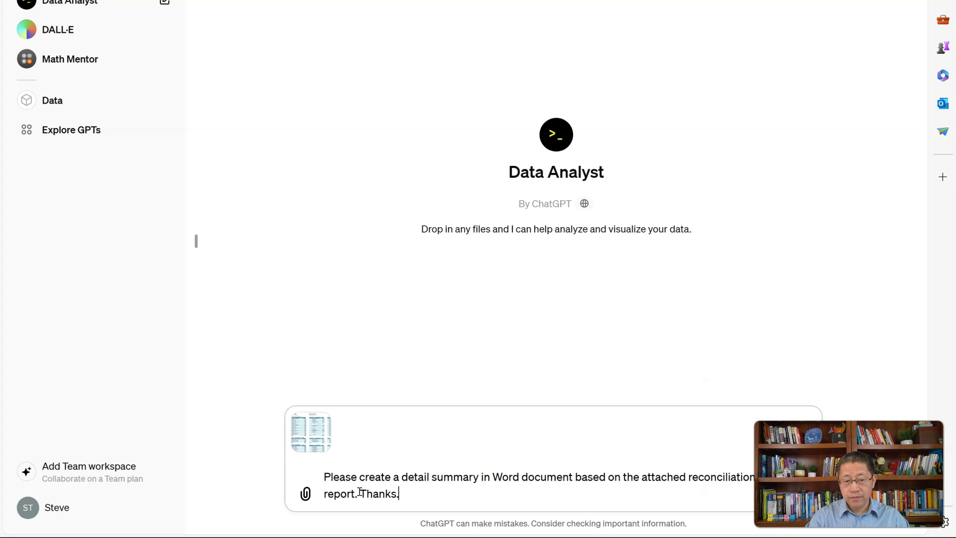
text(. Thanks.)
key(Return)
Review the submitted report image and read the generated summary through to the document download link.
scroll(526, 274, up, 5)
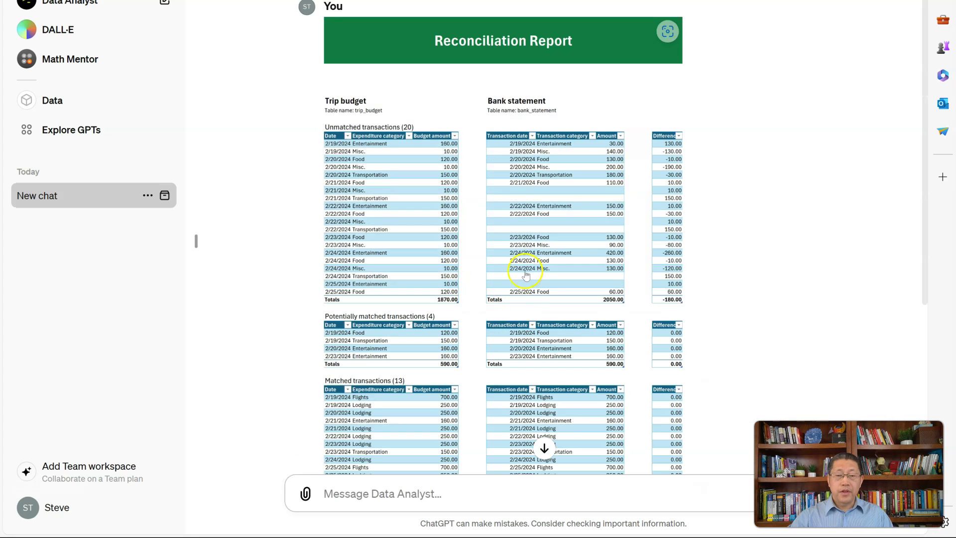
scroll(531, 259, down, 1)
scroll(535, 244, down, 2)
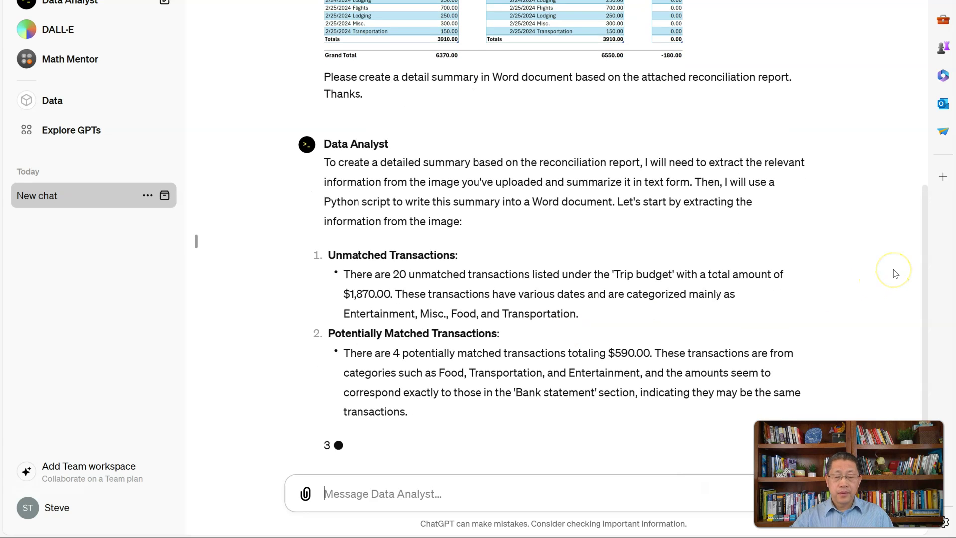
scroll(914, 12, up, 10)
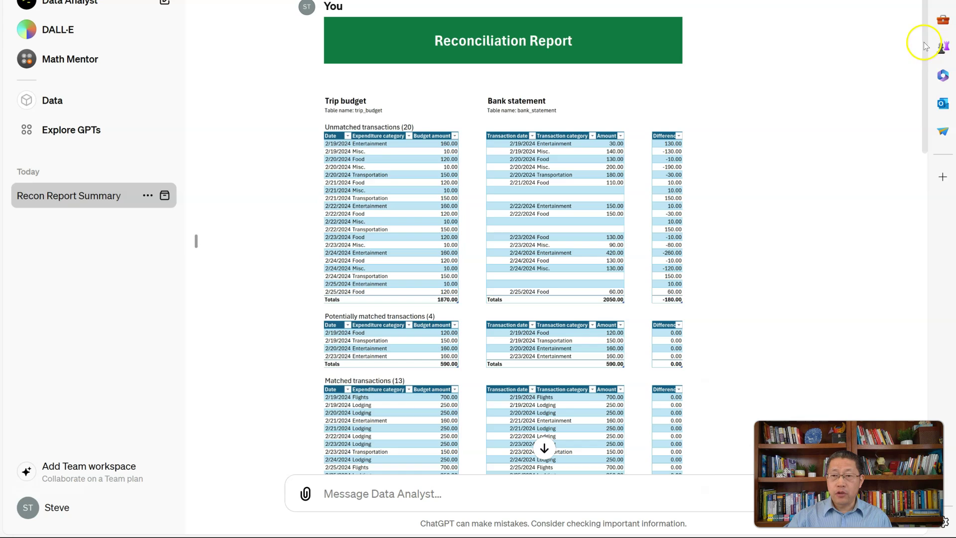
scroll(911, 226, down, 9)
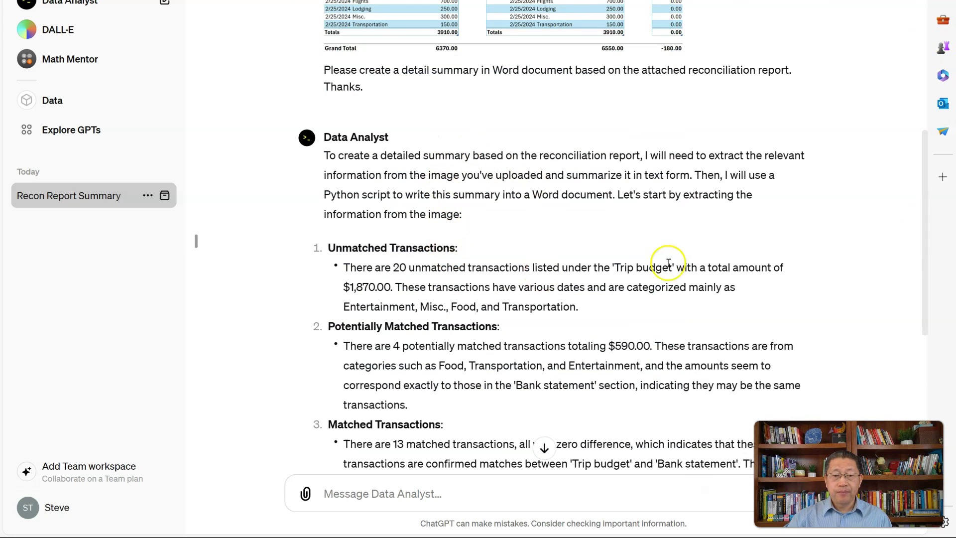
scroll(917, 329, down, 7)
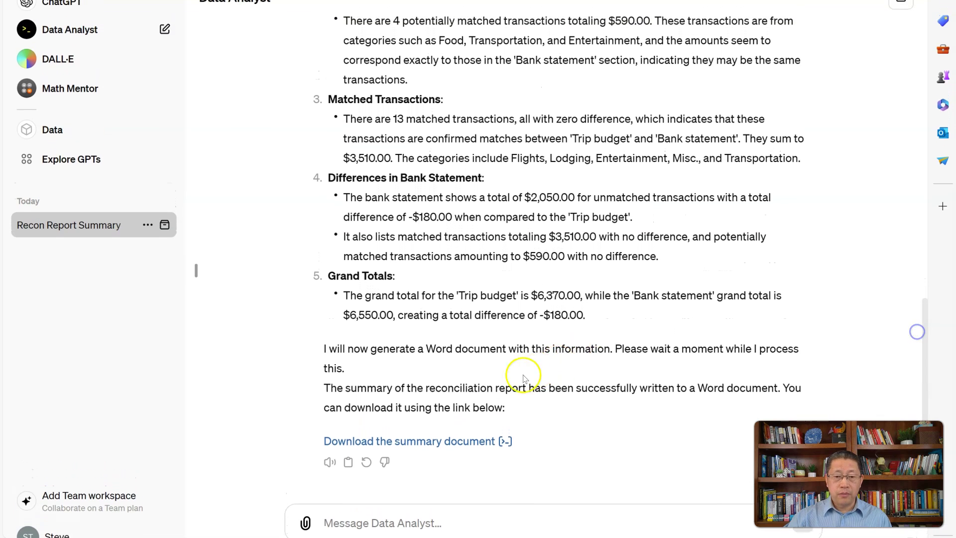
Download the generated summary document and open the downloaded Word file.
click(468, 513)
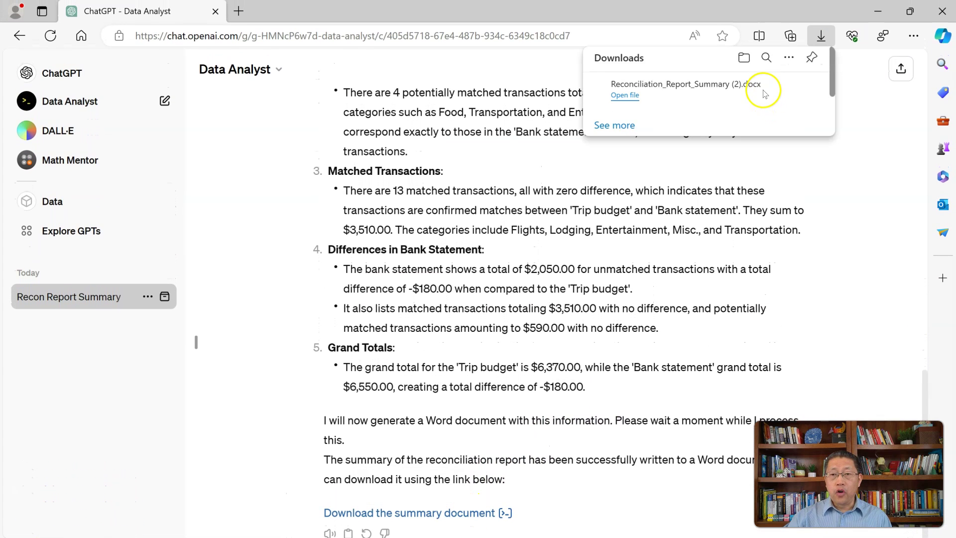
click(640, 96)
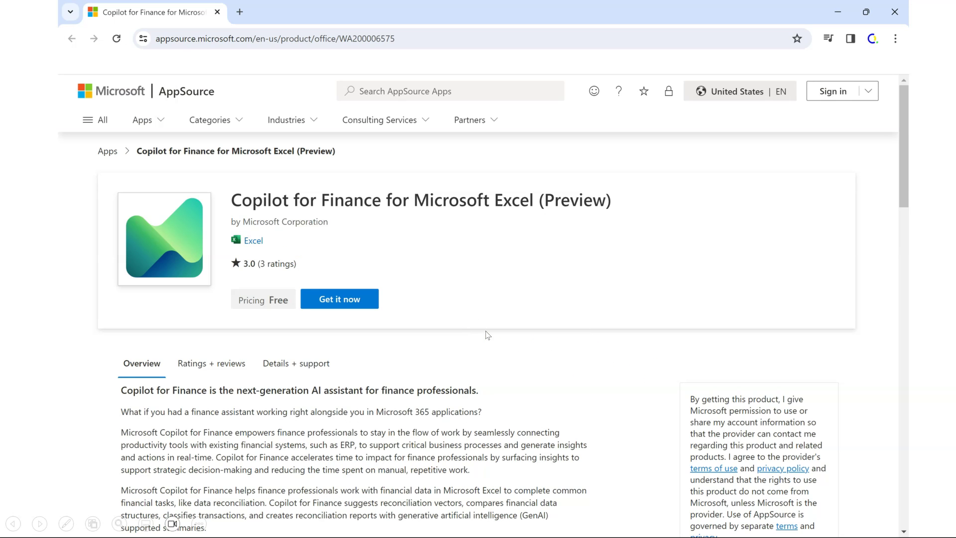
click(472, 305)
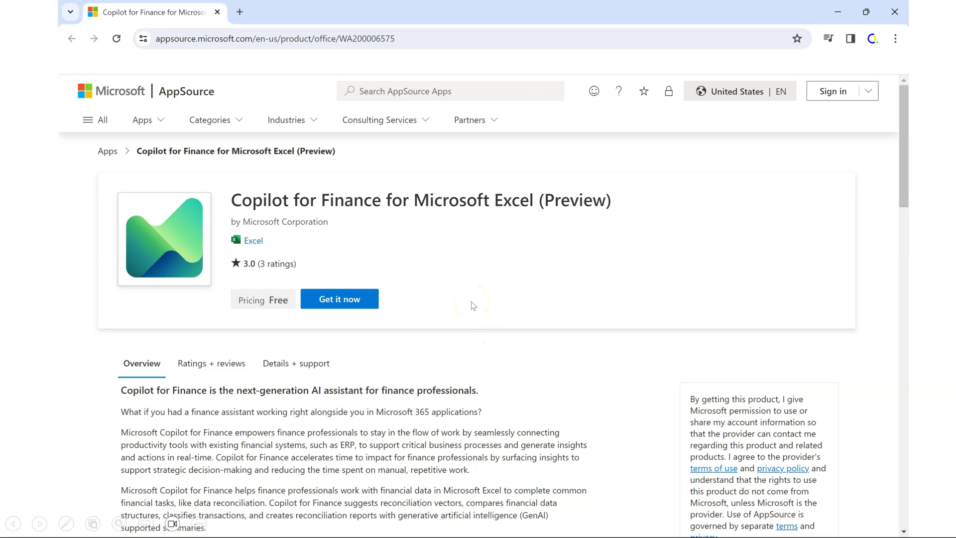